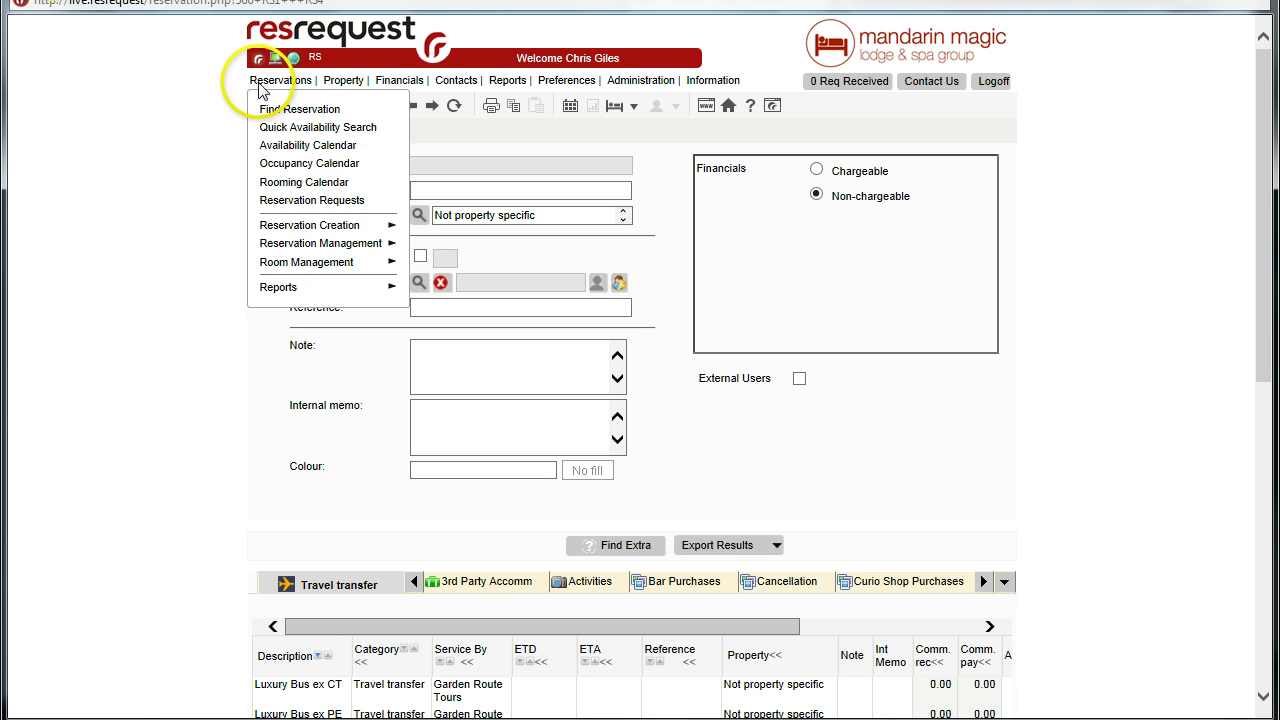
# Step: Open the Extras code table from the financial code tables in the administration setup
pyautogui.moveTo(455, 85)
pyautogui.moveTo(628, 82)
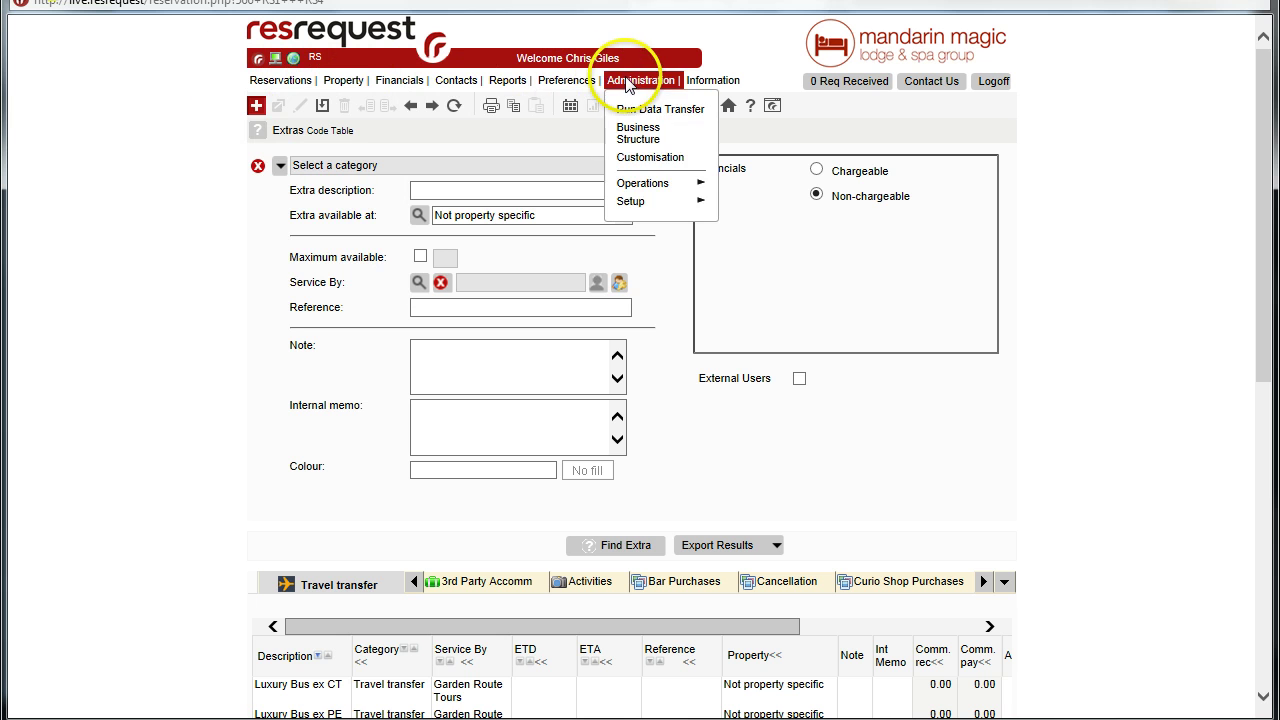
pyautogui.moveTo(650, 212)
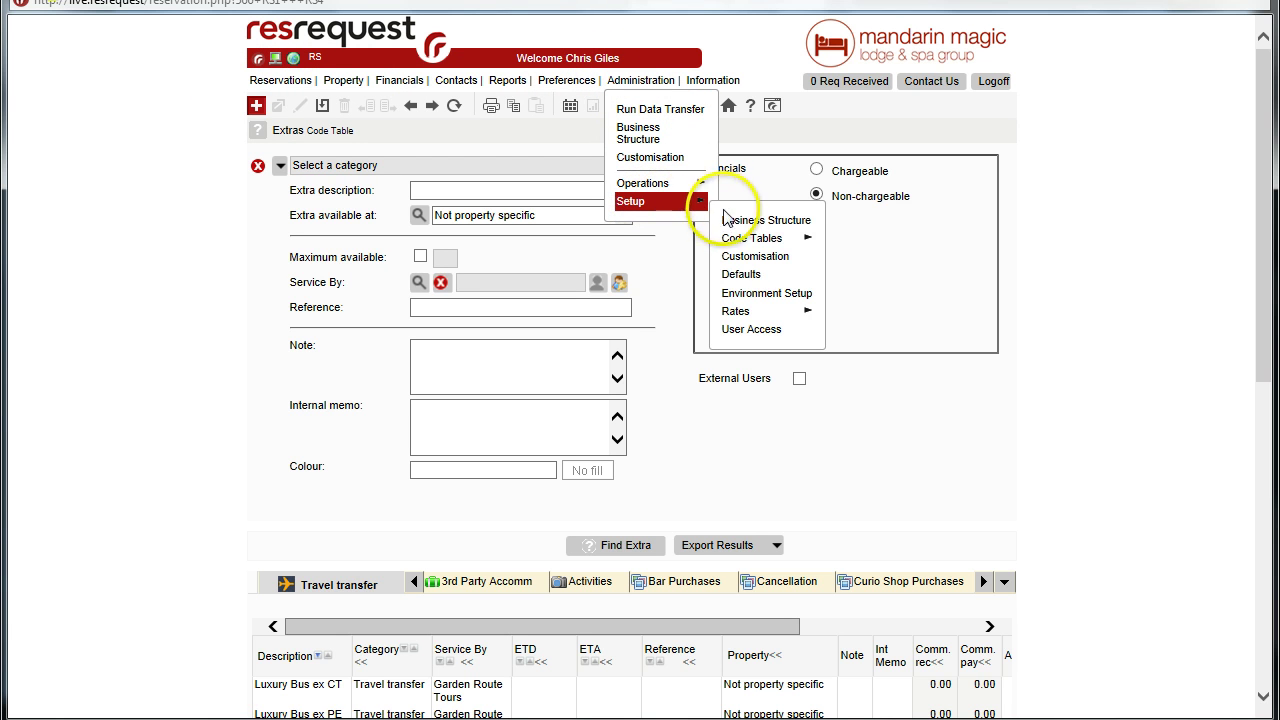
pyautogui.moveTo(757, 246)
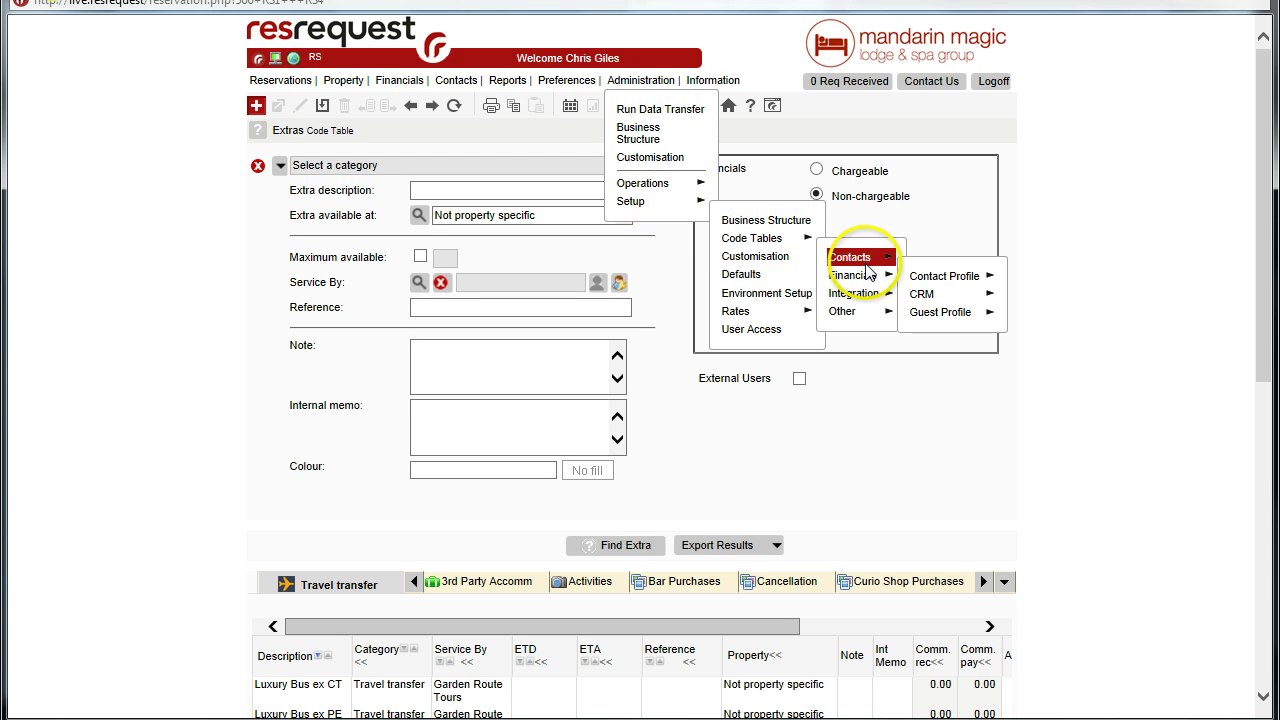
pyautogui.moveTo(866, 276)
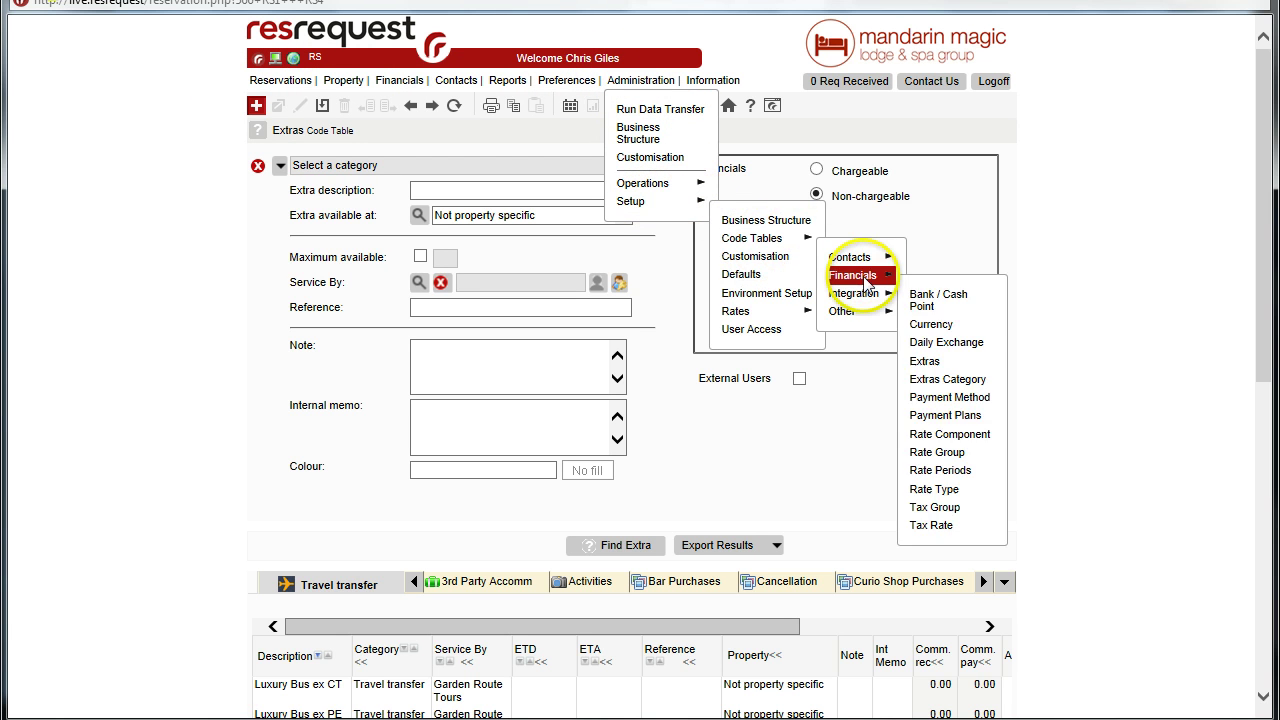
pyautogui.click(930, 362)
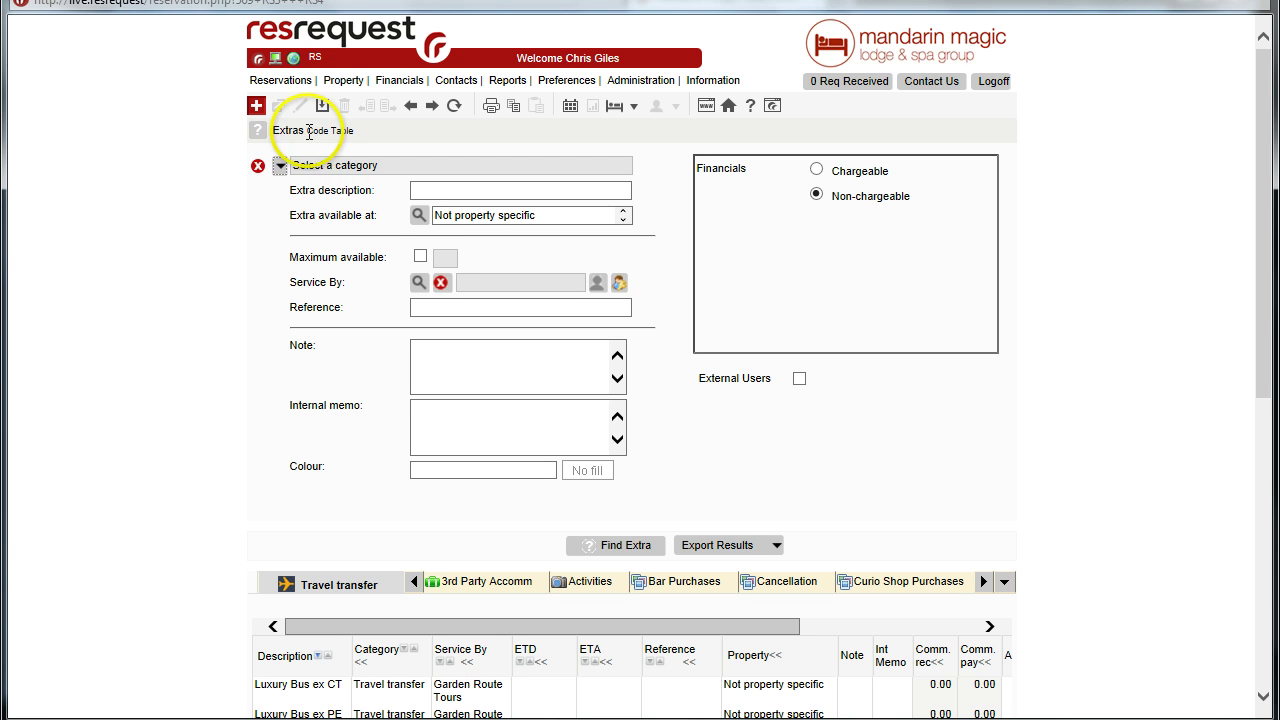
# Step: Assign the Travel transfer category to the new extra
pyautogui.click(280, 167)
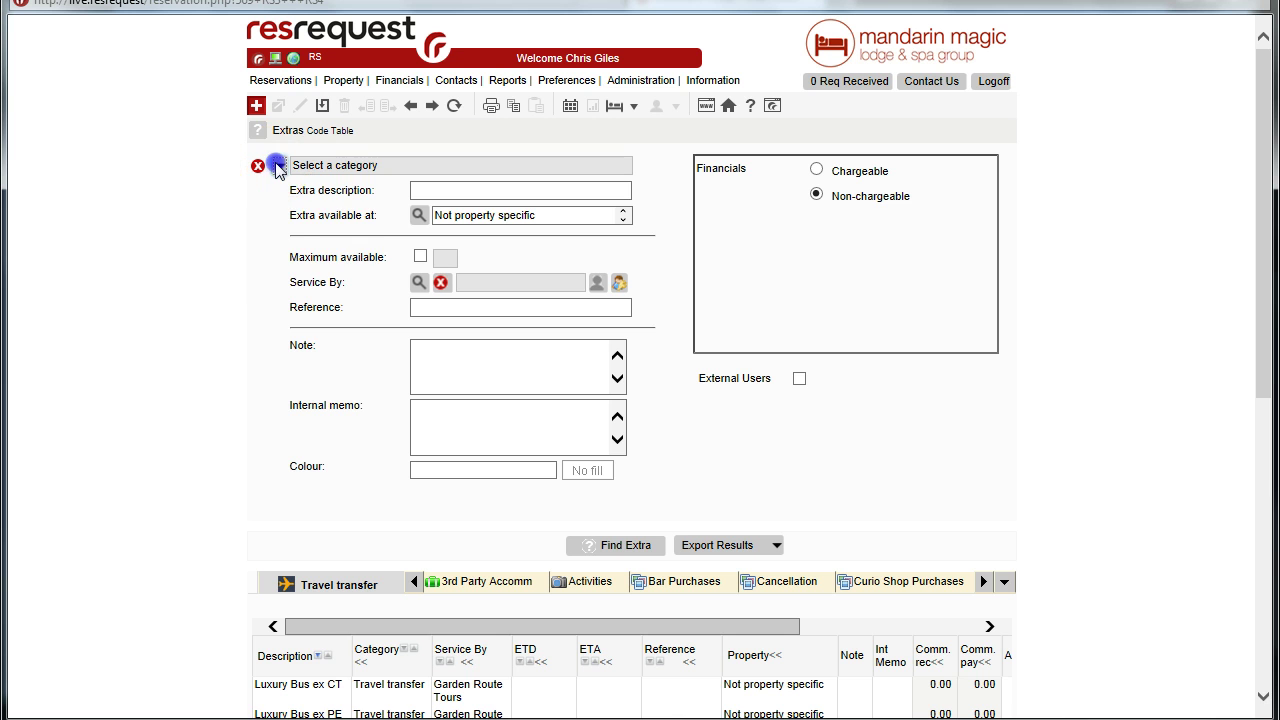
pyautogui.click(383, 308)
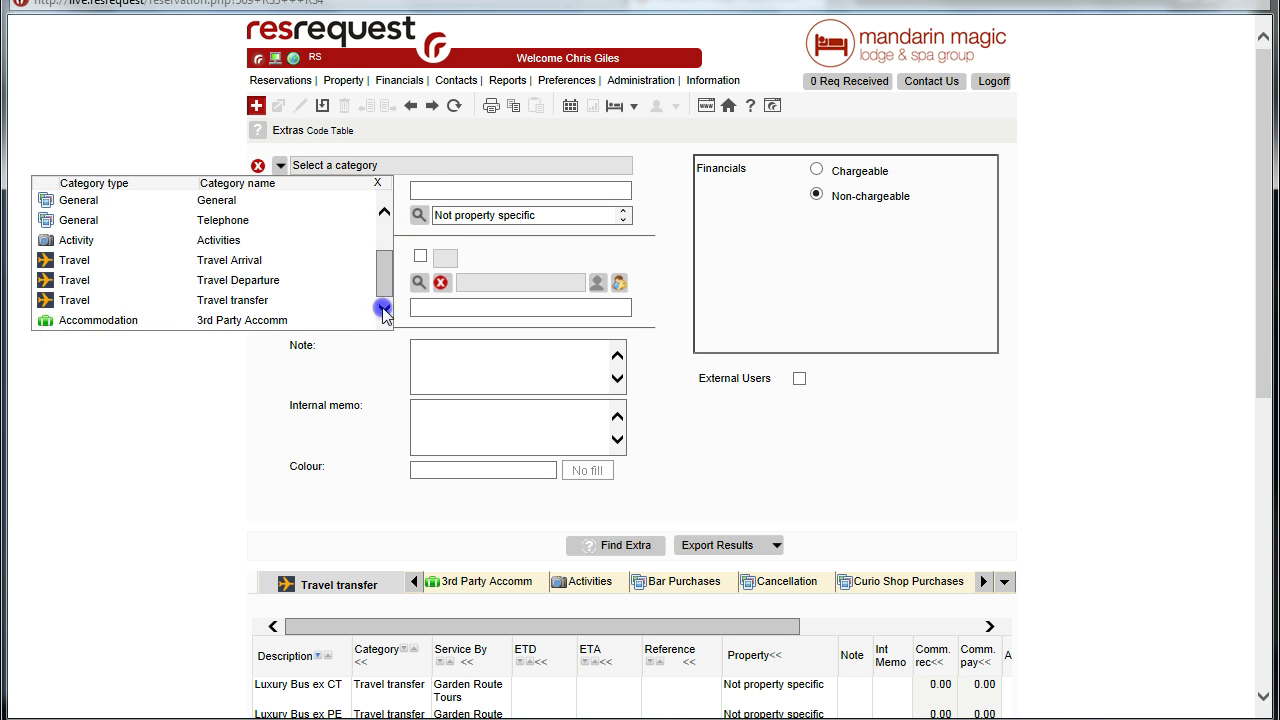
pyautogui.click(263, 300)
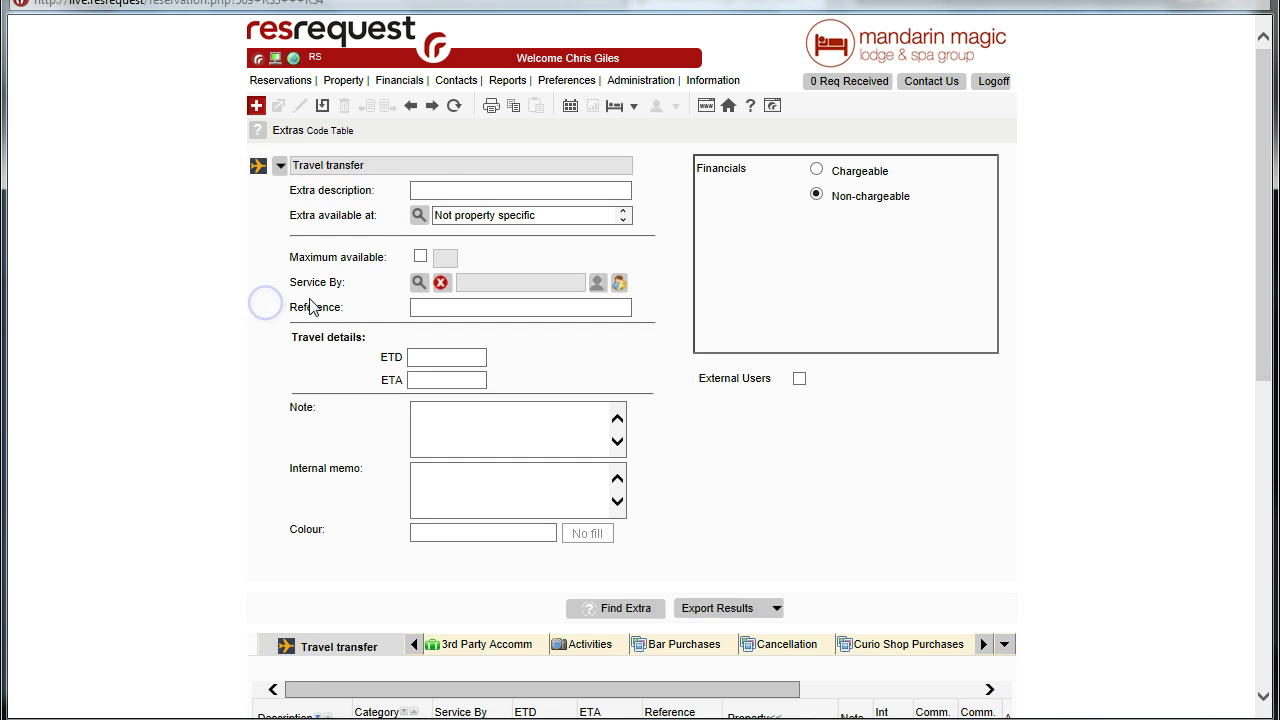
pyautogui.click(435, 189)
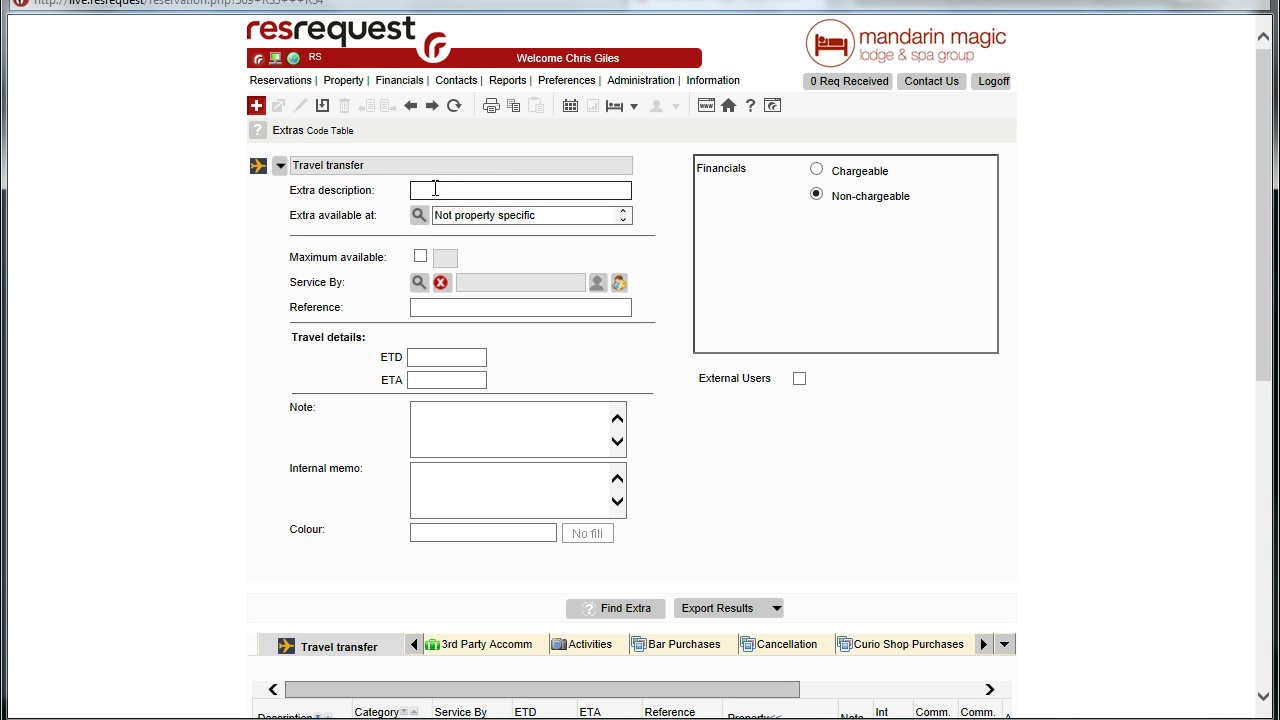
pyautogui.write('R')
pyautogui.write('oad transfer')
pyautogui.click(435, 190)
pyautogui.write('KH')
pyautogui.press('BackSpace')
pyautogui.press('BackSpace')
pyautogui.press('BackSpace')
pyautogui.press('BackSpace')
pyautogui.press('BackSpace')
pyautogui.write('d')
pyautogui.press('BackSpace')
pyautogui.press('BackSpace')
pyautogui.write('J')
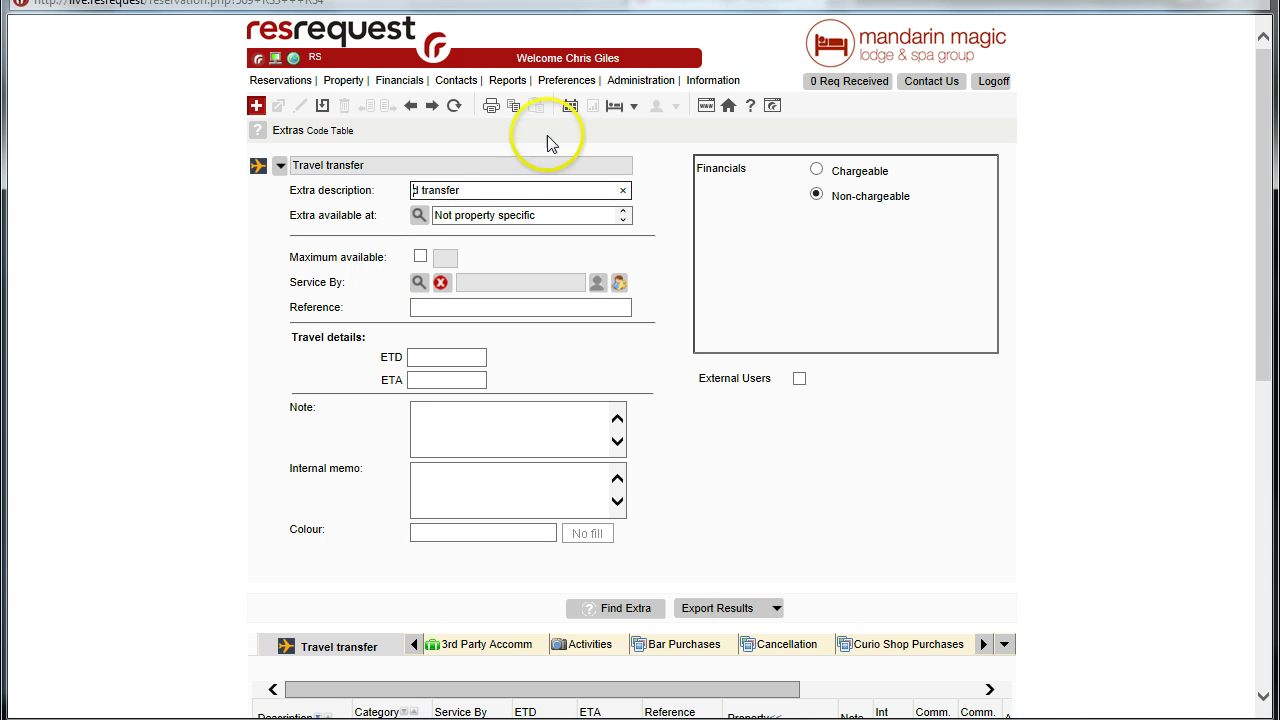
# Step: Replace the extra description with "Road Transfer JKIA to Wilson"
pyautogui.moveTo(486, 186); pyautogui.dragTo(343, 180)
pyautogui.press('BackSpace')
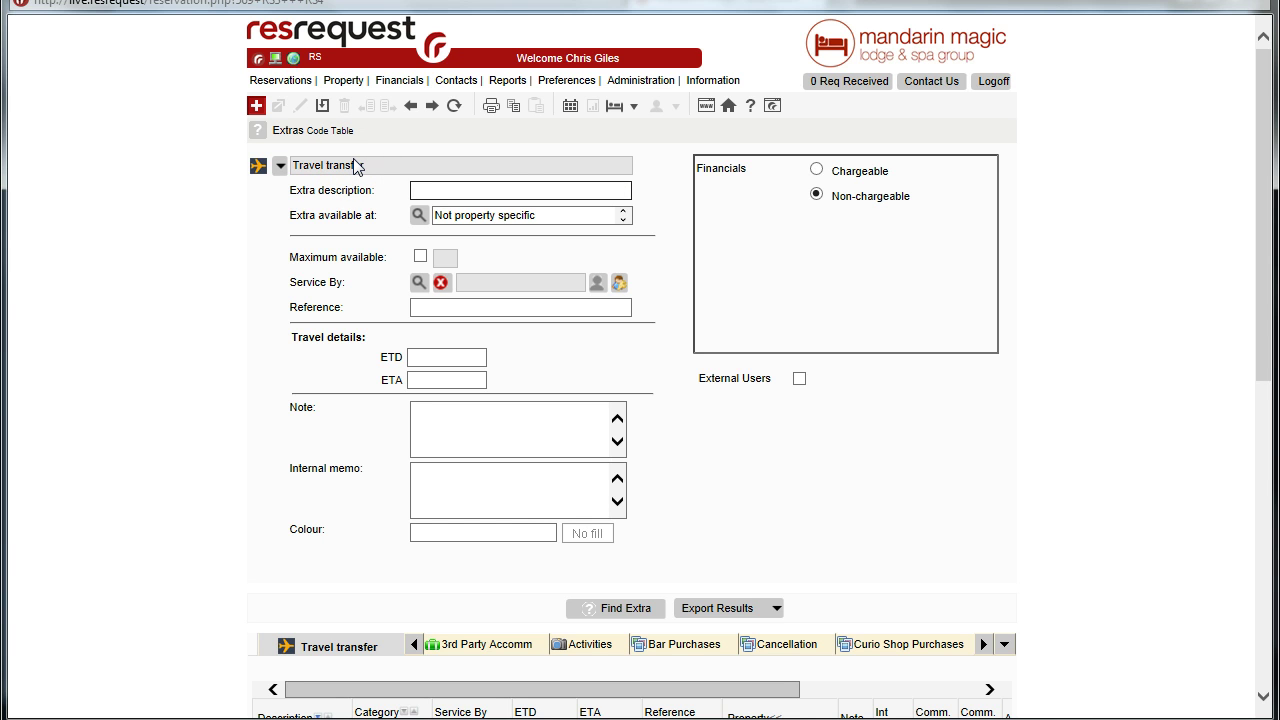
pyautogui.write('Road Transfer JKIA to Wilson')
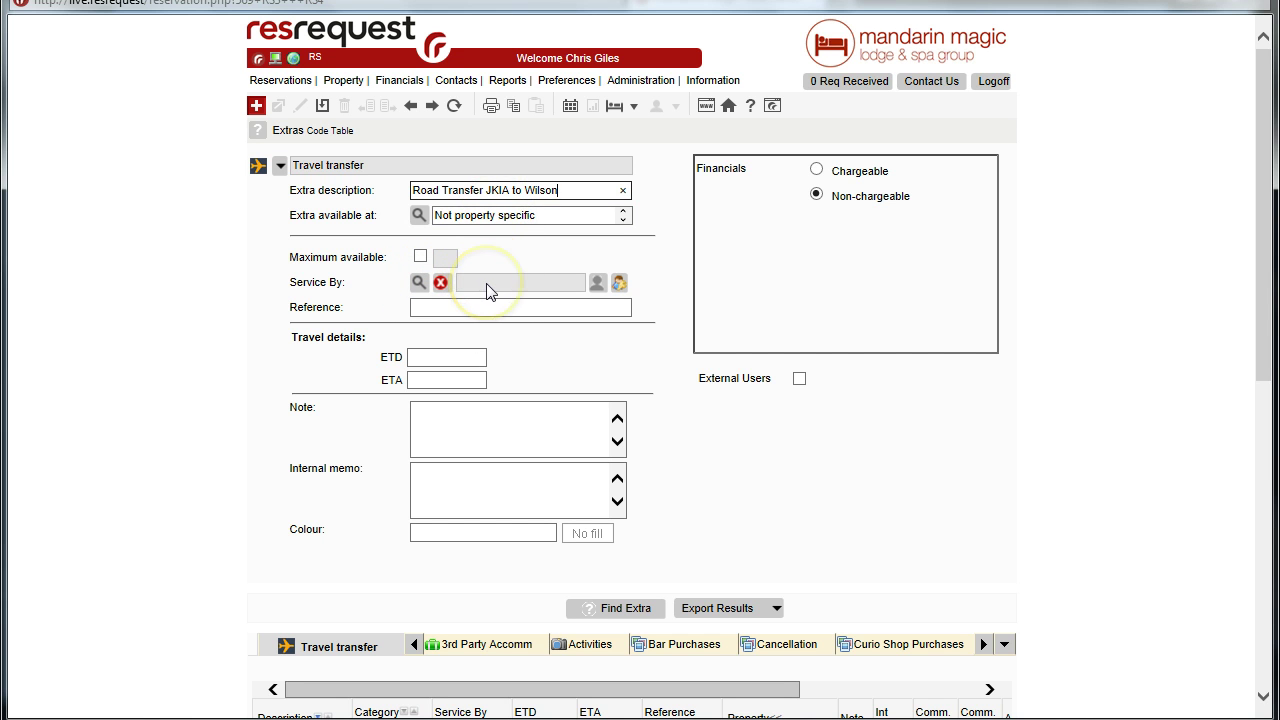
# Step: Set the travel details to ETD 1500 and ETA 1600, and add the note "Max person 6"
pyautogui.click(424, 357)
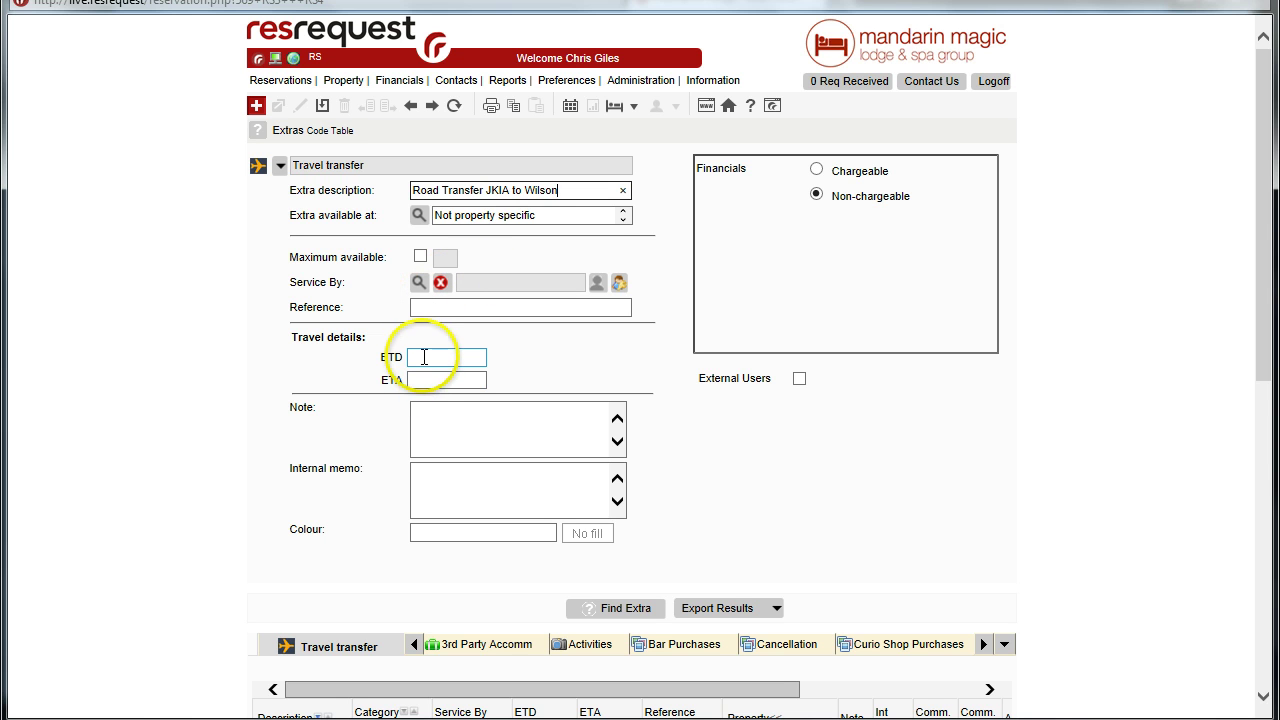
pyautogui.click(424, 357)
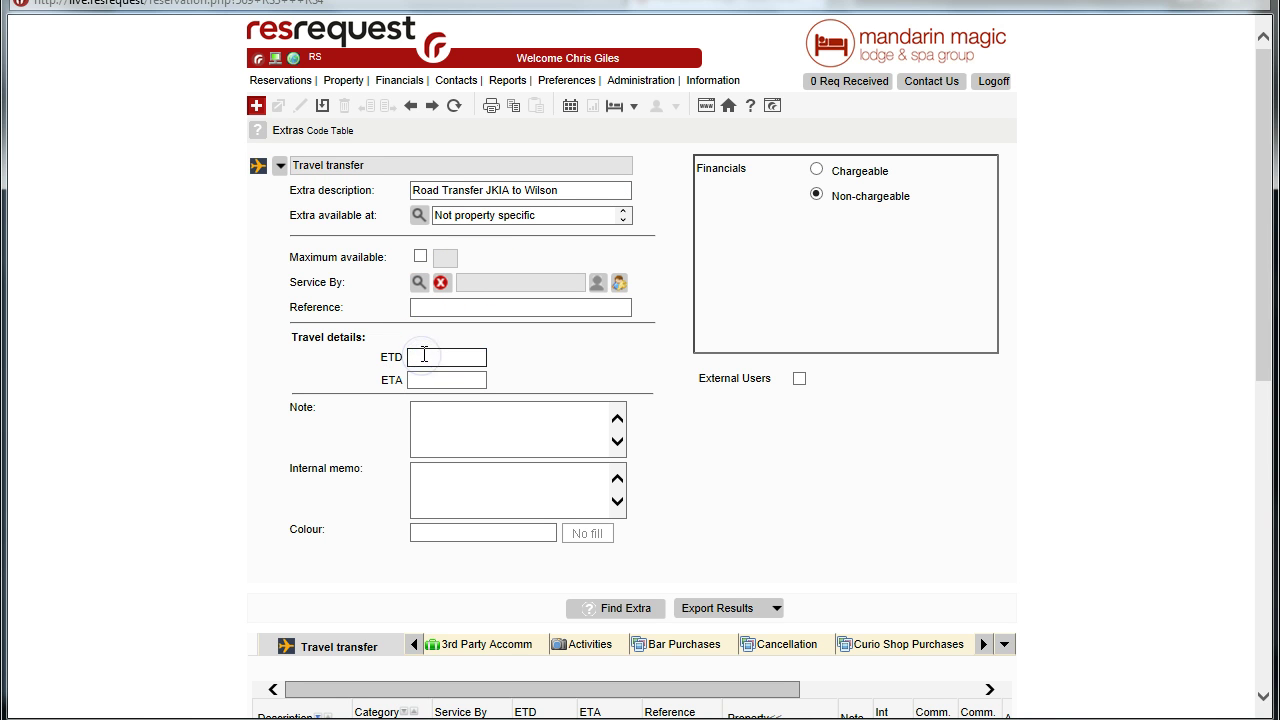
pyautogui.write('1500')
pyautogui.press('Tab')
pyautogui.write('1600')
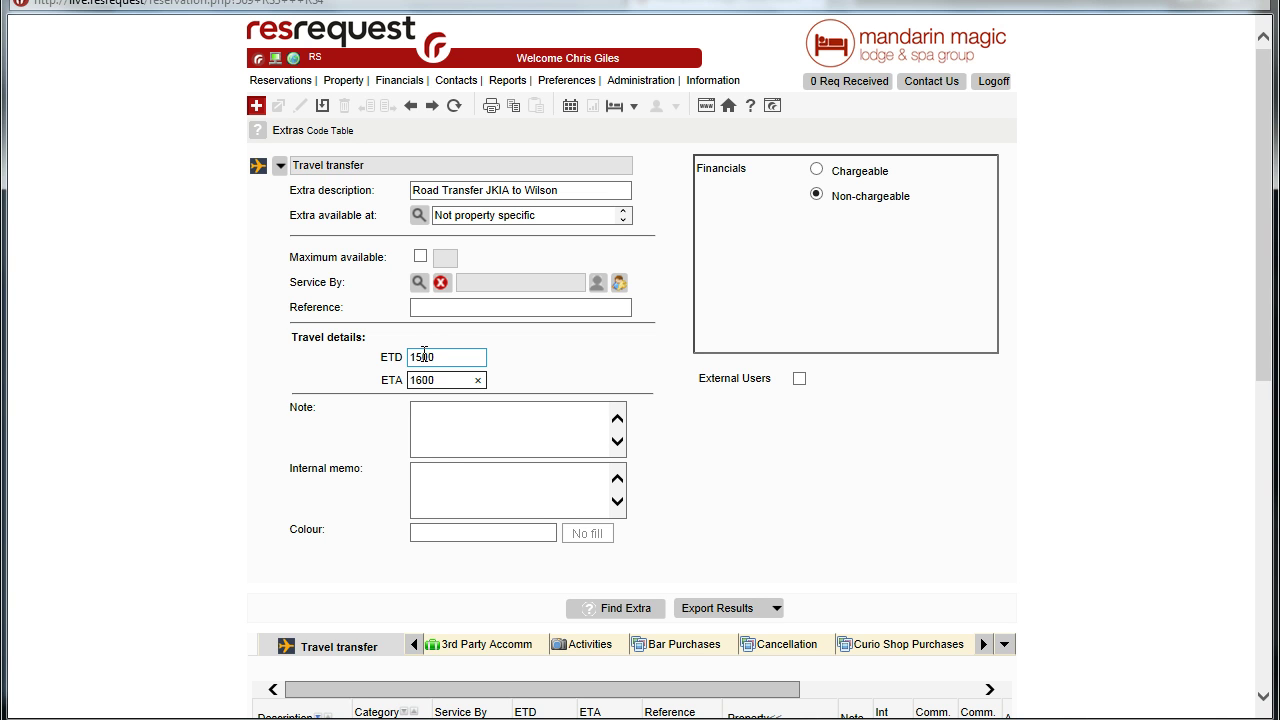
pyautogui.click(430, 410)
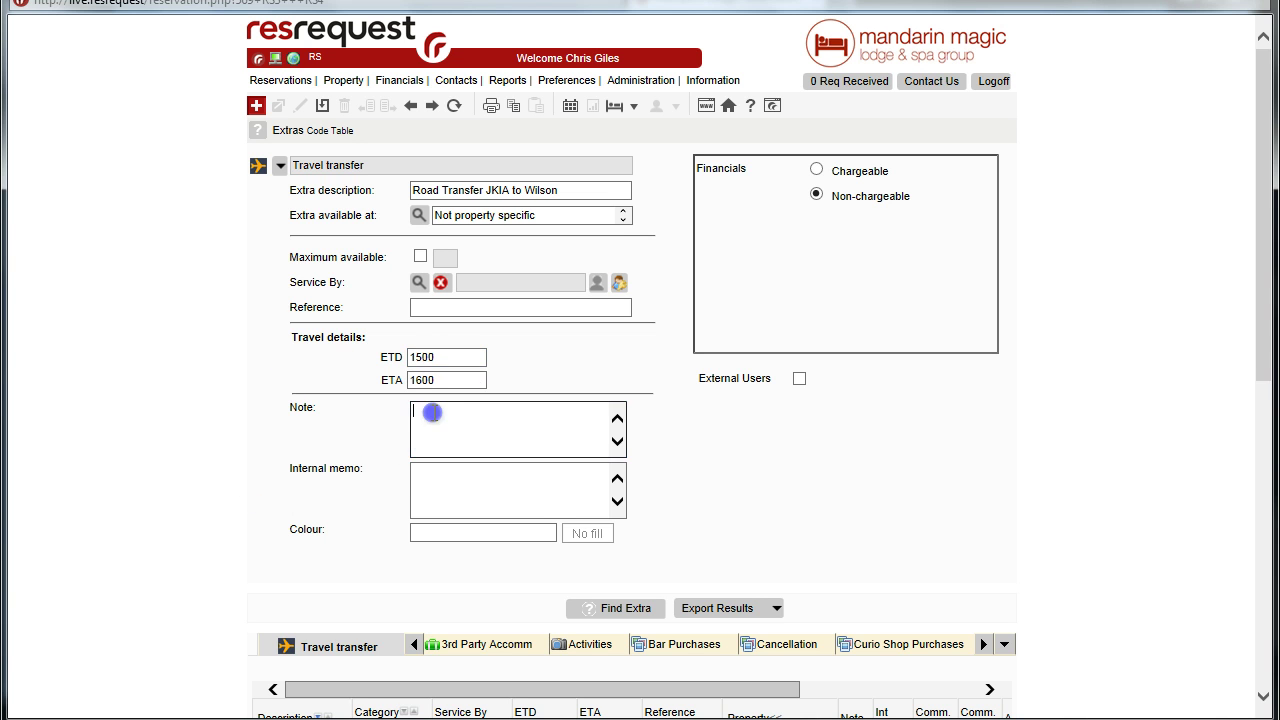
pyautogui.write('Max person 6')
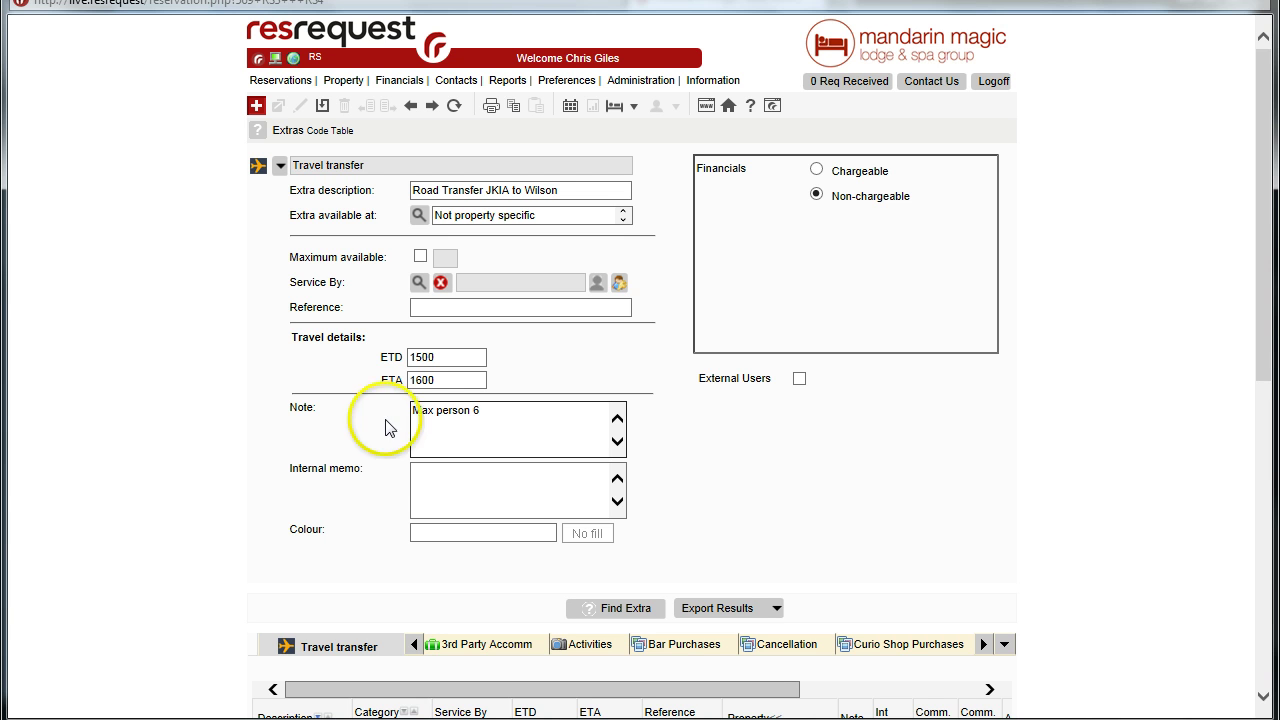
# Step: Make the extra chargeable, with commission receivable and commission payable both at 0.00%
pyautogui.click(818, 174)
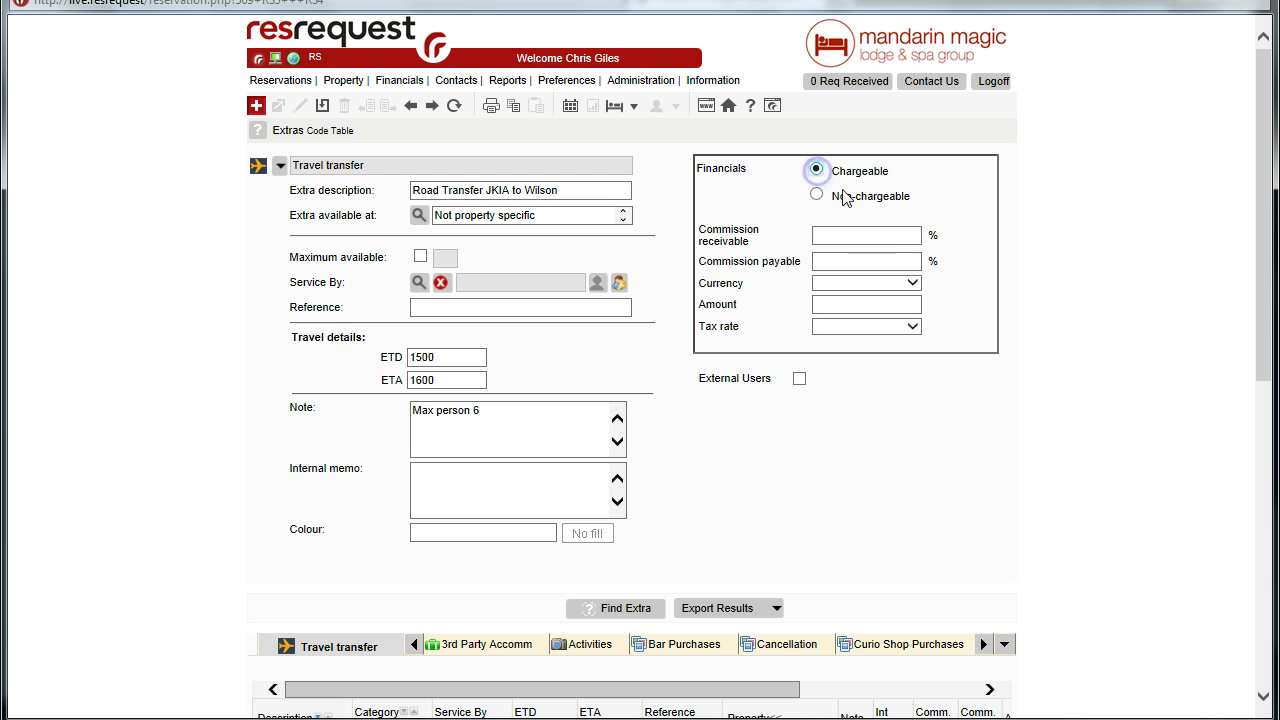
pyautogui.click(887, 230)
pyautogui.write('0.00')
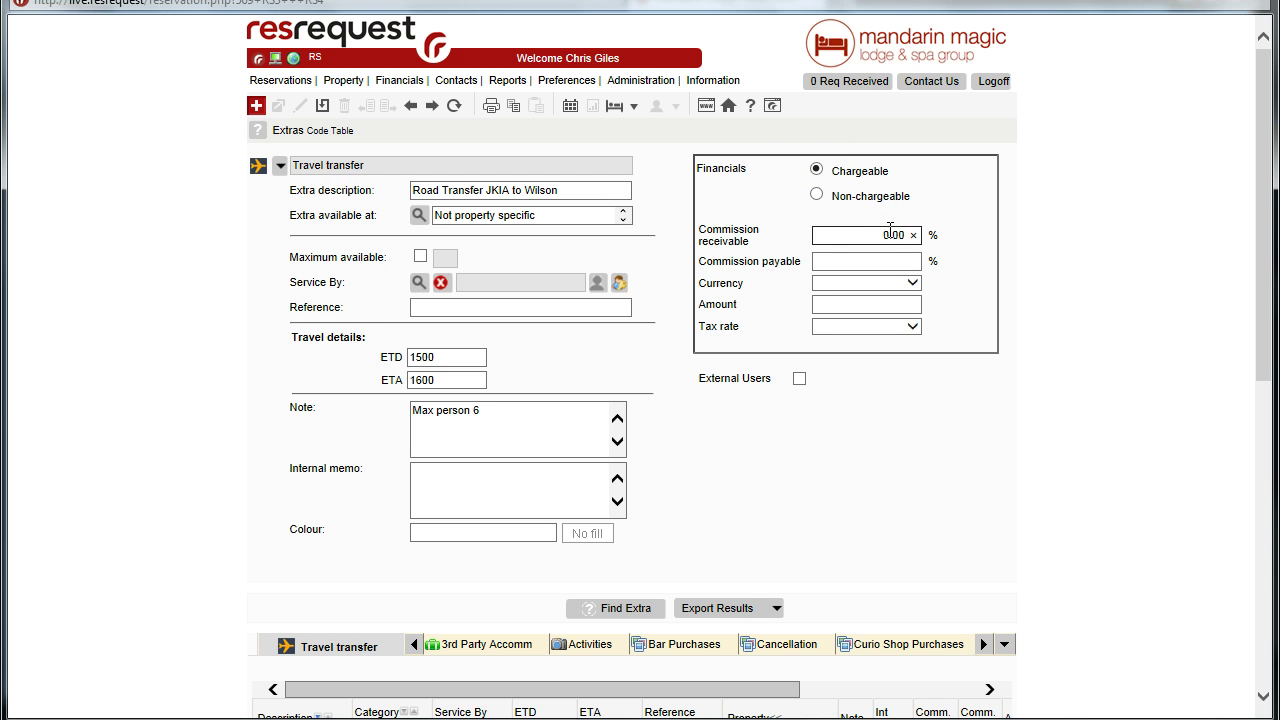
pyautogui.press('Tab')
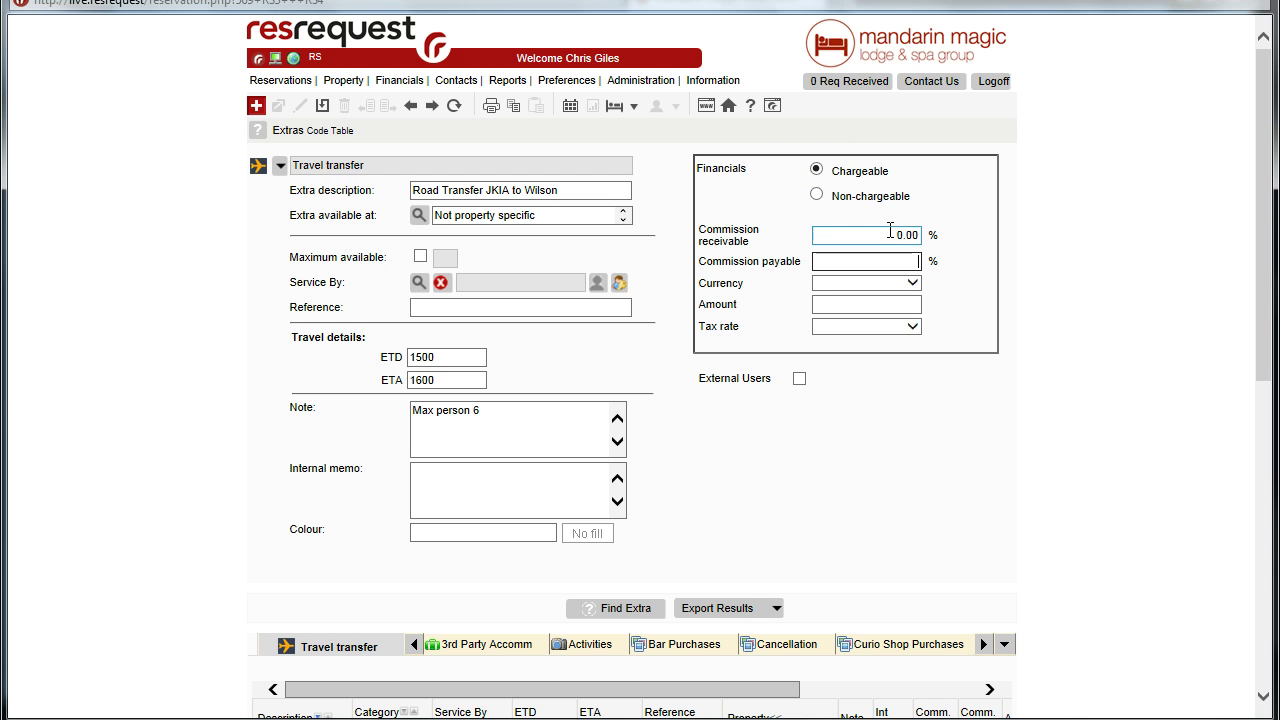
pyautogui.write('0.00')
# Step: Price the extra at 25.00 in US Dollars with the Vat Exempt tax rate, and save it
pyautogui.click(909, 281)
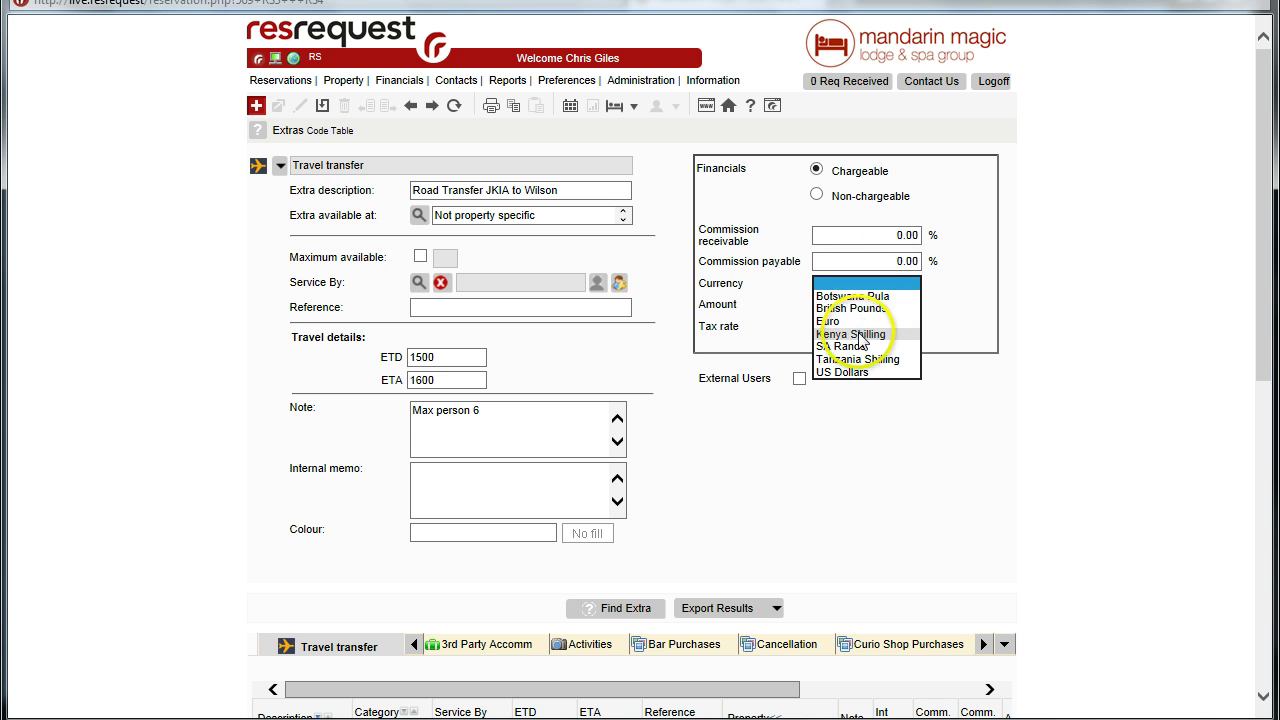
pyautogui.click(851, 374)
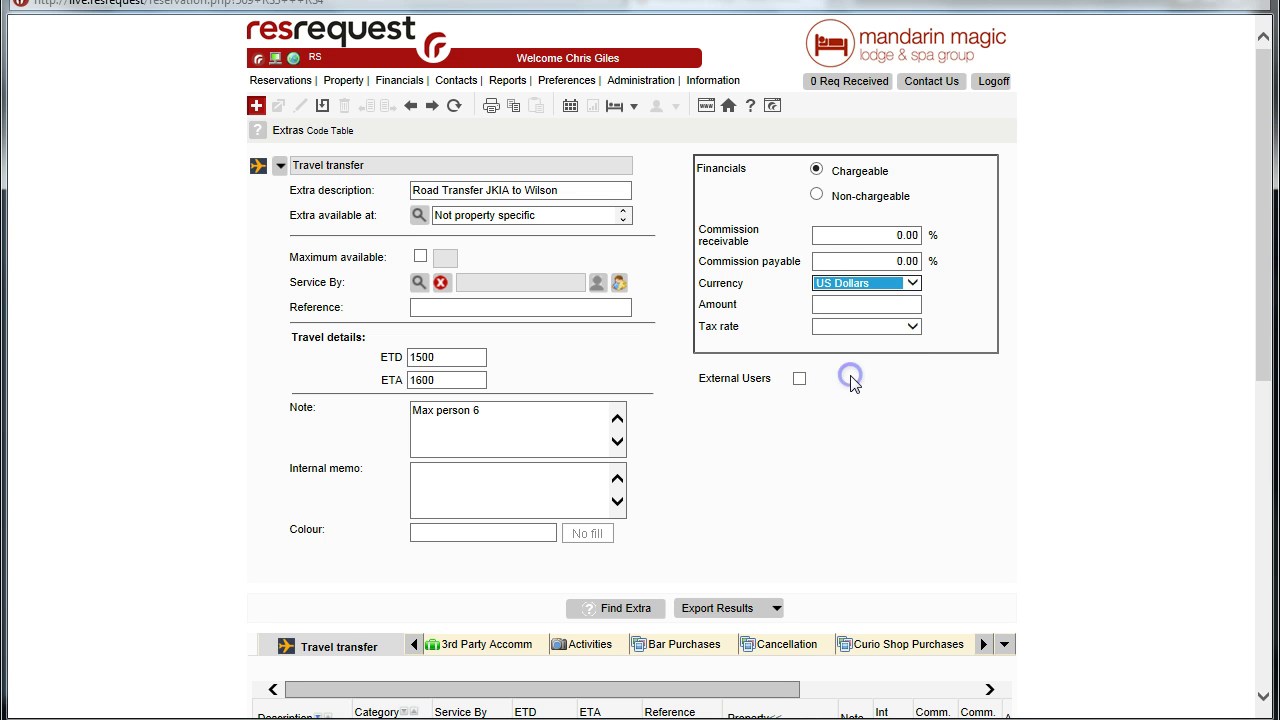
pyautogui.click(868, 306)
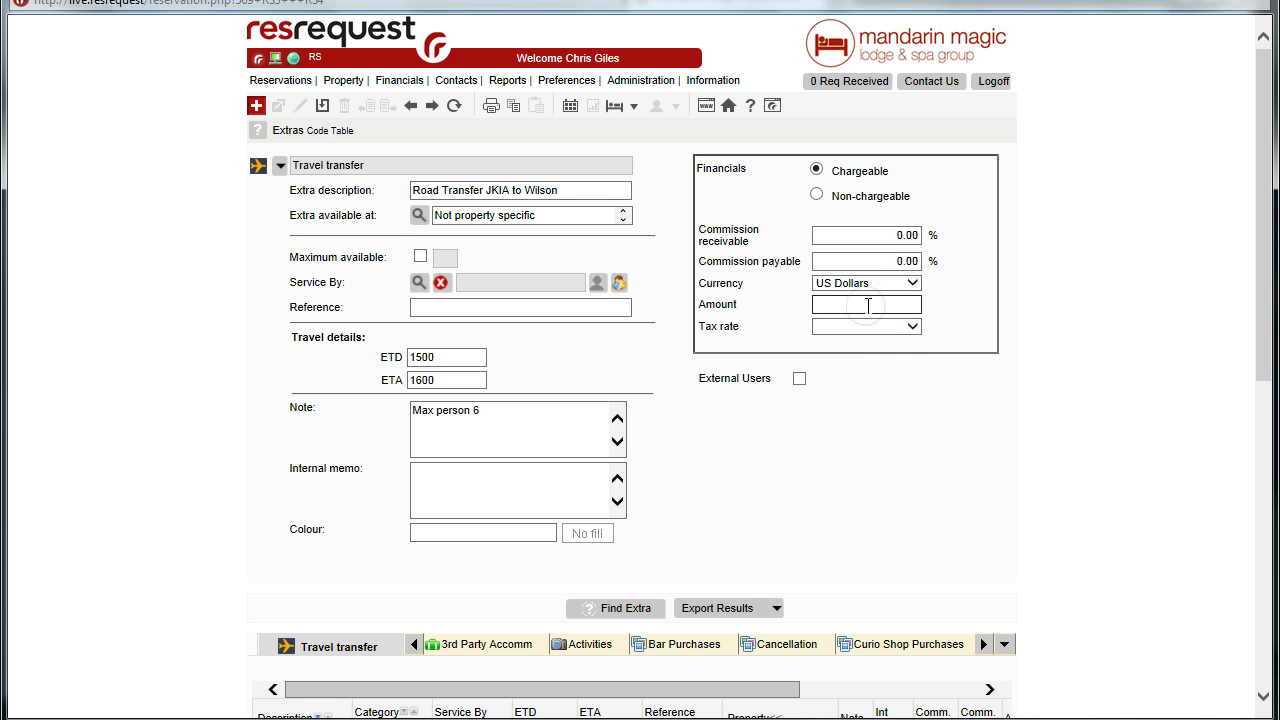
pyautogui.write('25.00')
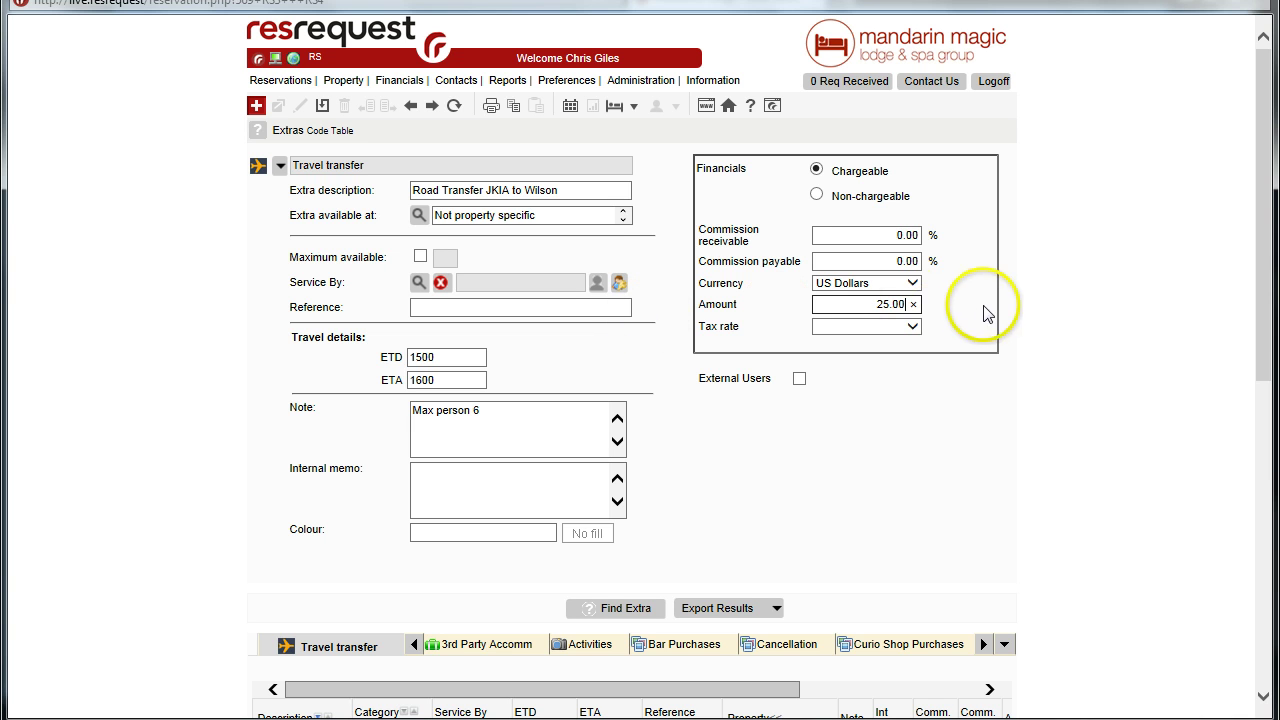
pyautogui.click(908, 327)
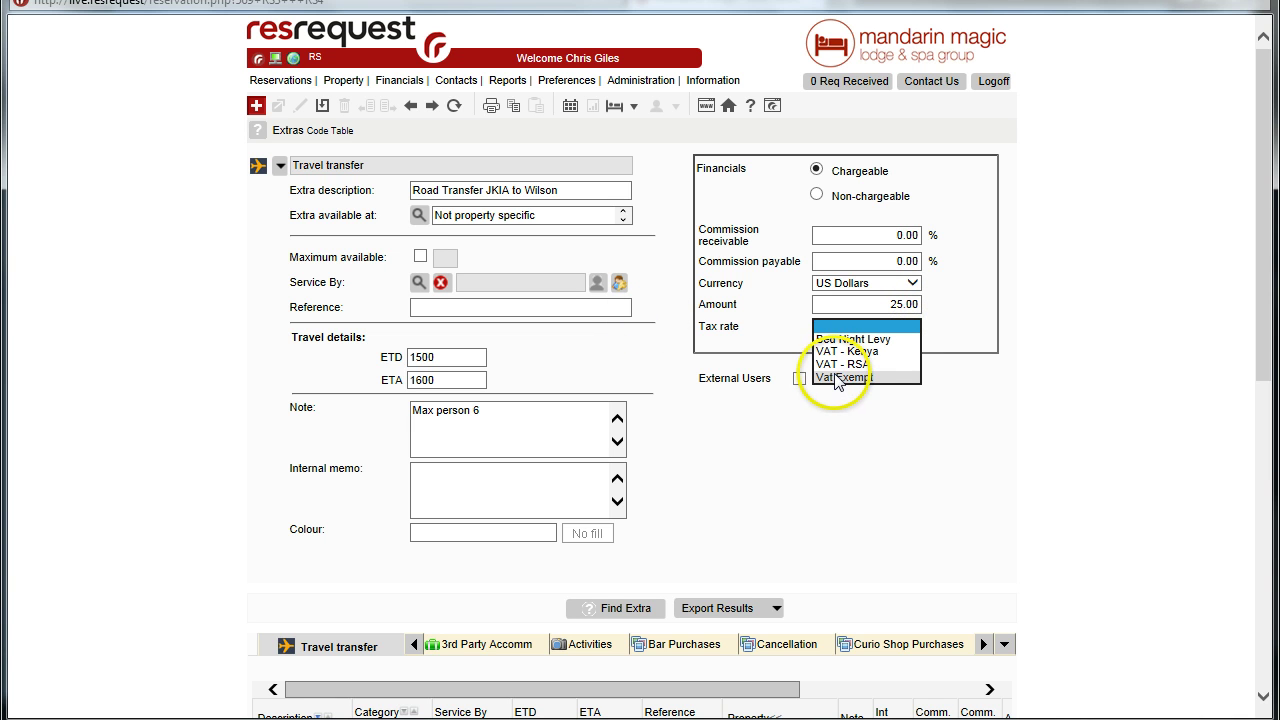
pyautogui.click(836, 378)
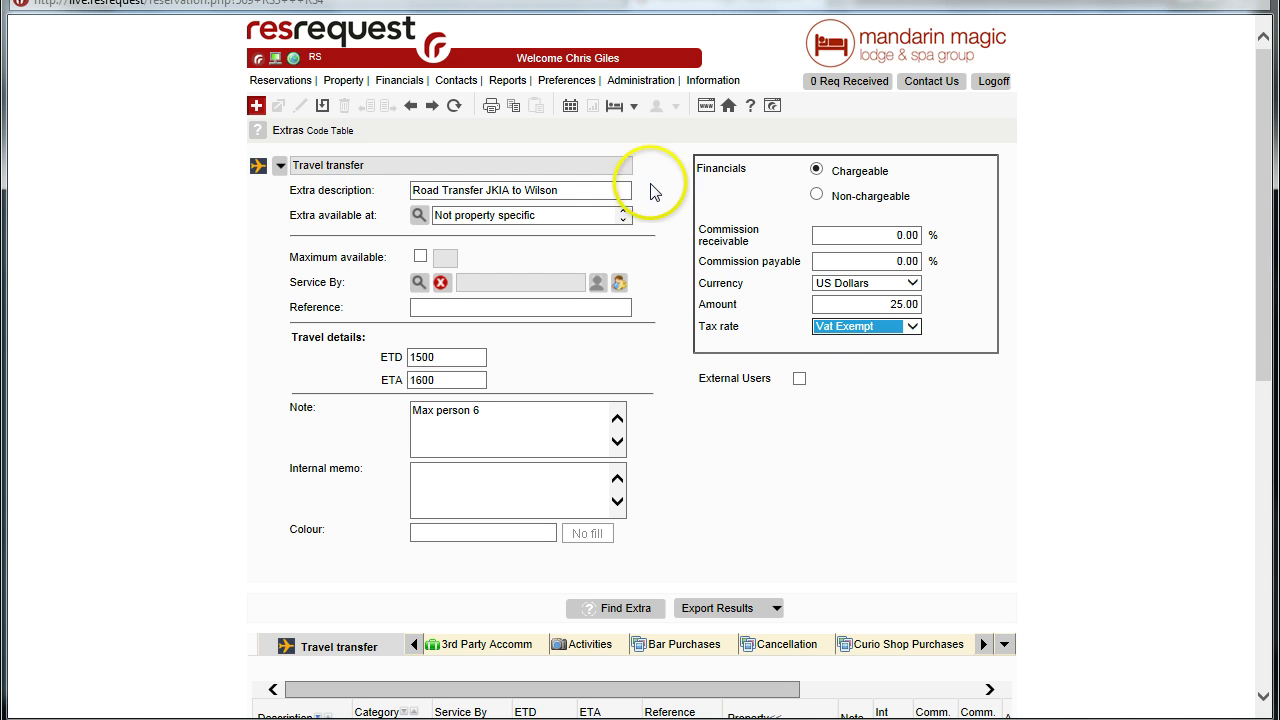
pyautogui.click(323, 108)
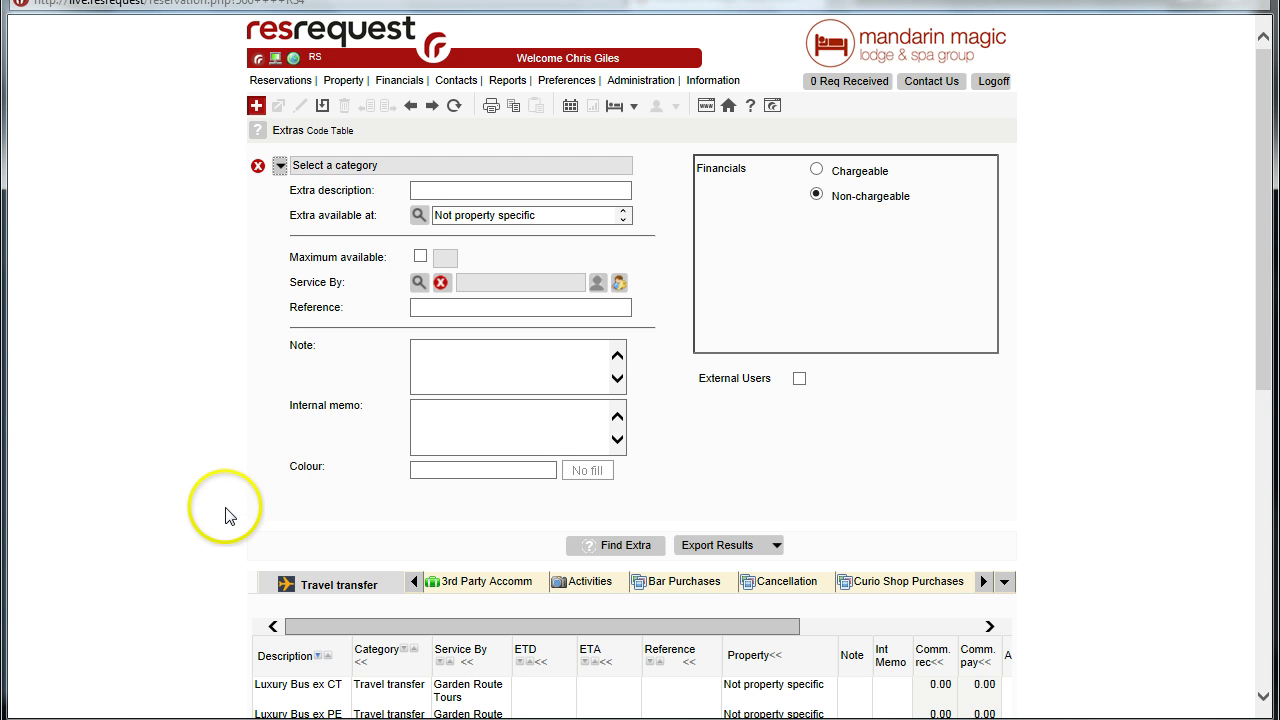
# Step: Open the saved Road Transfer JKIA to Wilson extra from the travel transfer list and start cloning it
pyautogui.scroll(-2, 213, 508)
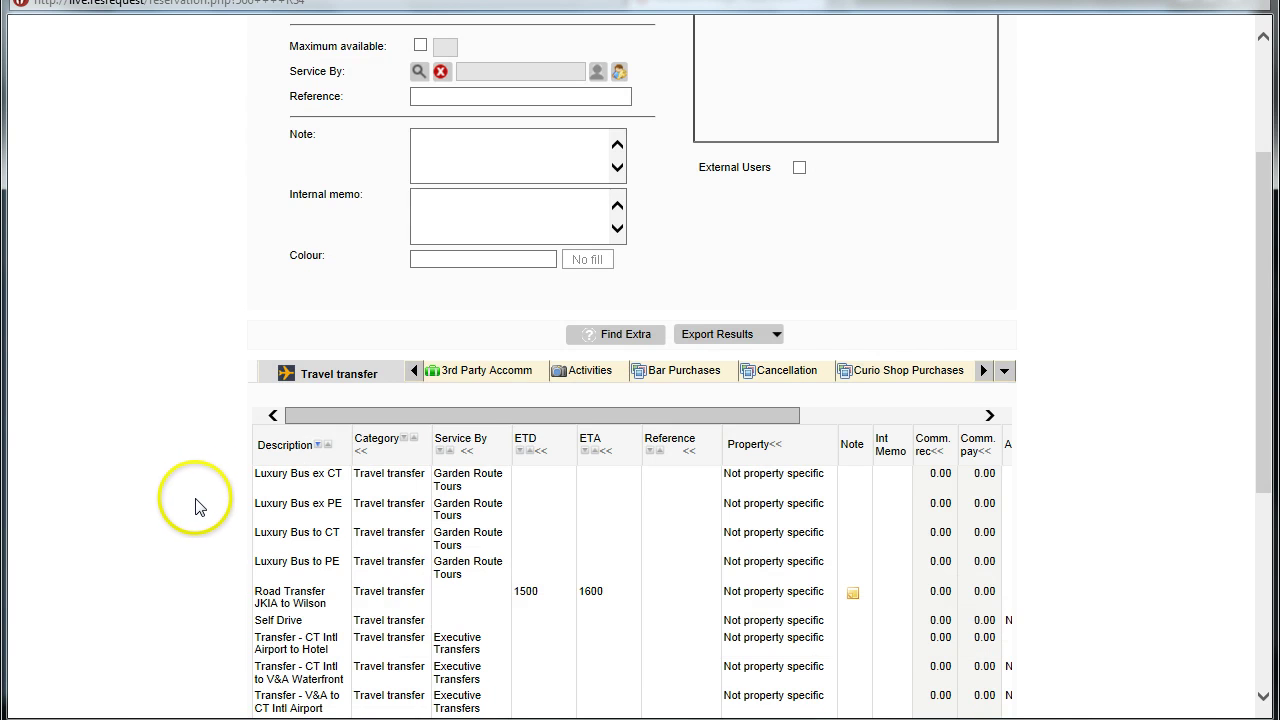
pyautogui.click(370, 600)
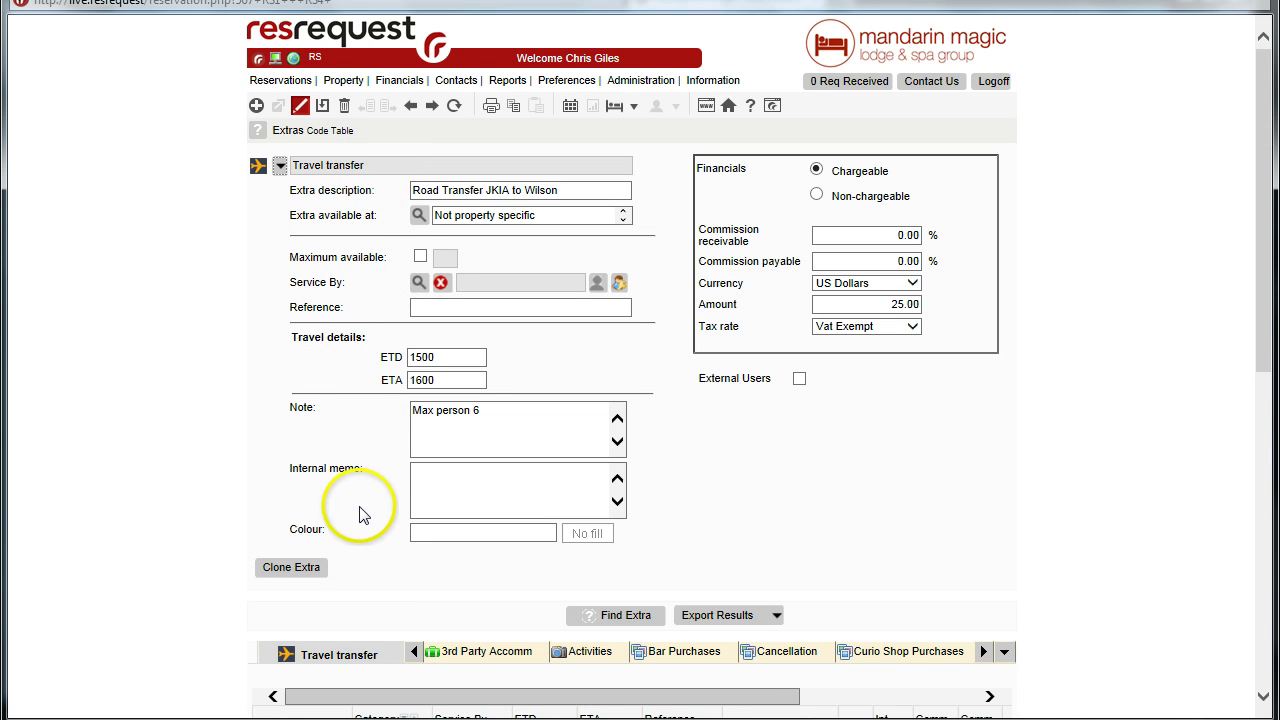
pyautogui.click(291, 569)
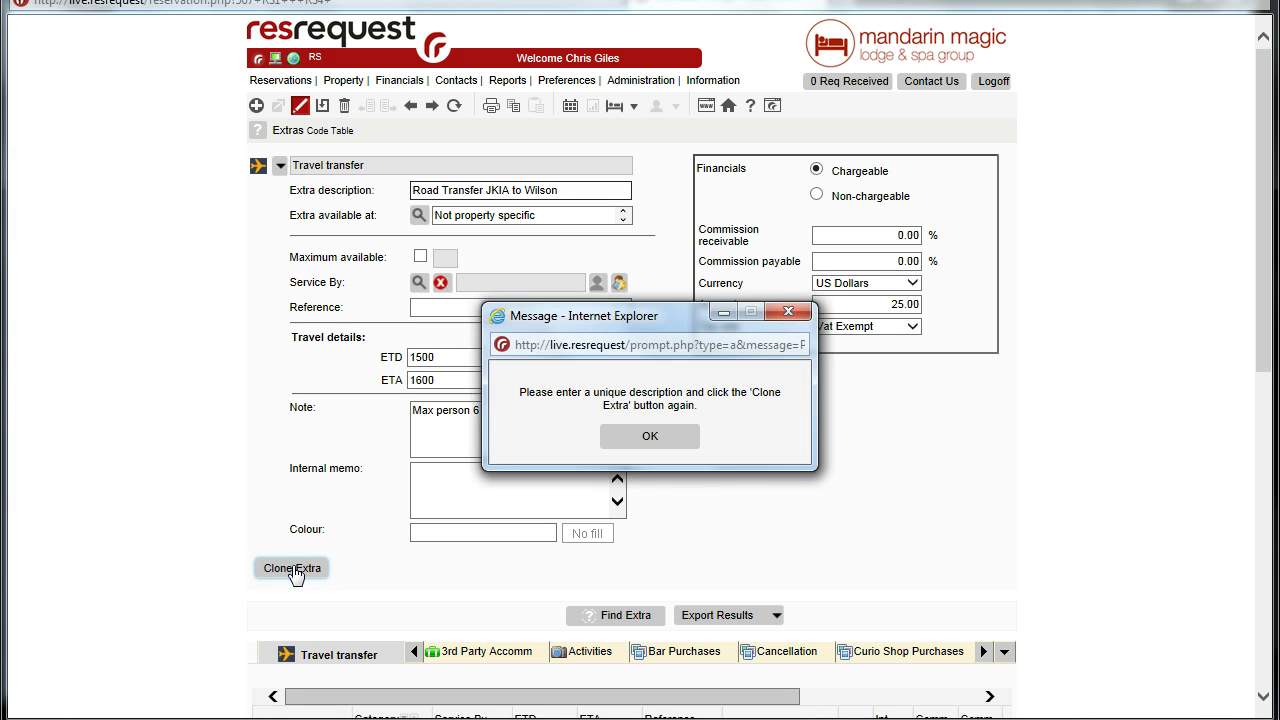
pyautogui.click(655, 440)
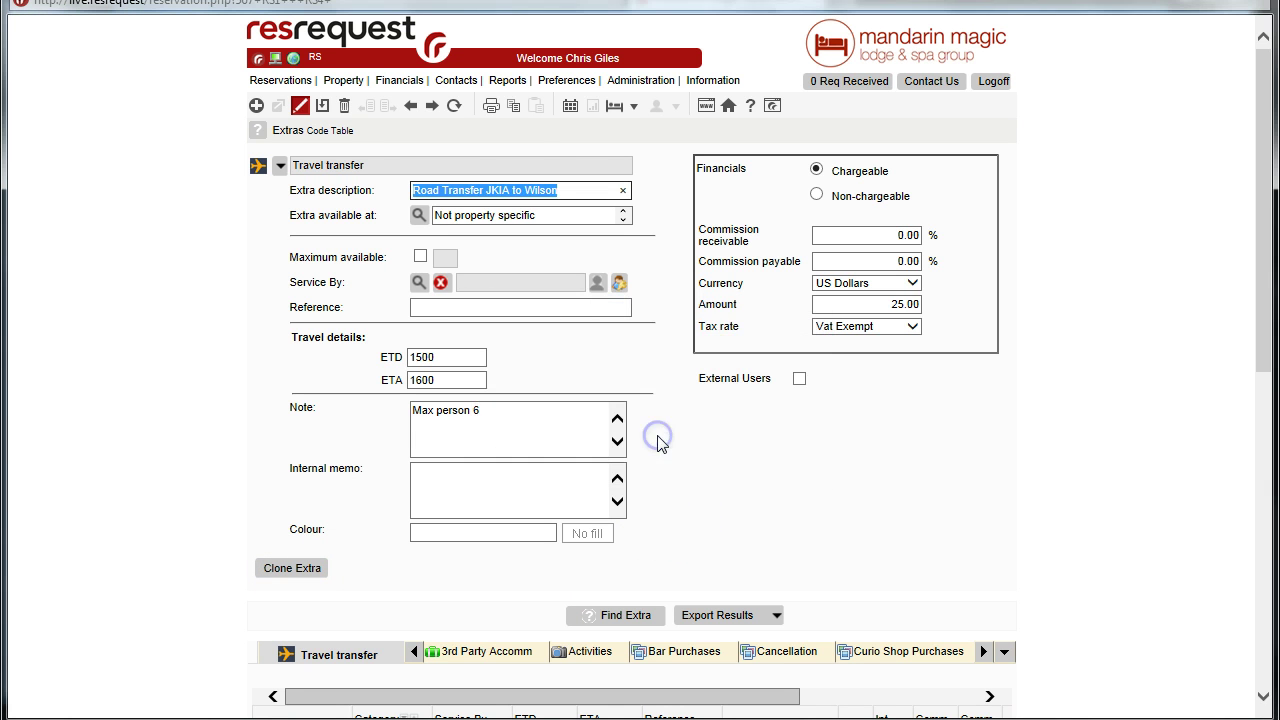
# Step: Change the clone's description to "Road Transfer Wilson to JKIA"
pyautogui.click(525, 190)
pyautogui.press('BackSpace')
pyautogui.press('BackSpace')
pyautogui.press('BackSpace')
pyautogui.press('BackSpace')
pyautogui.press('BackSpace')
pyautogui.press('BackSpace')
pyautogui.press('BackSpace')
pyautogui.press('BackSpace')
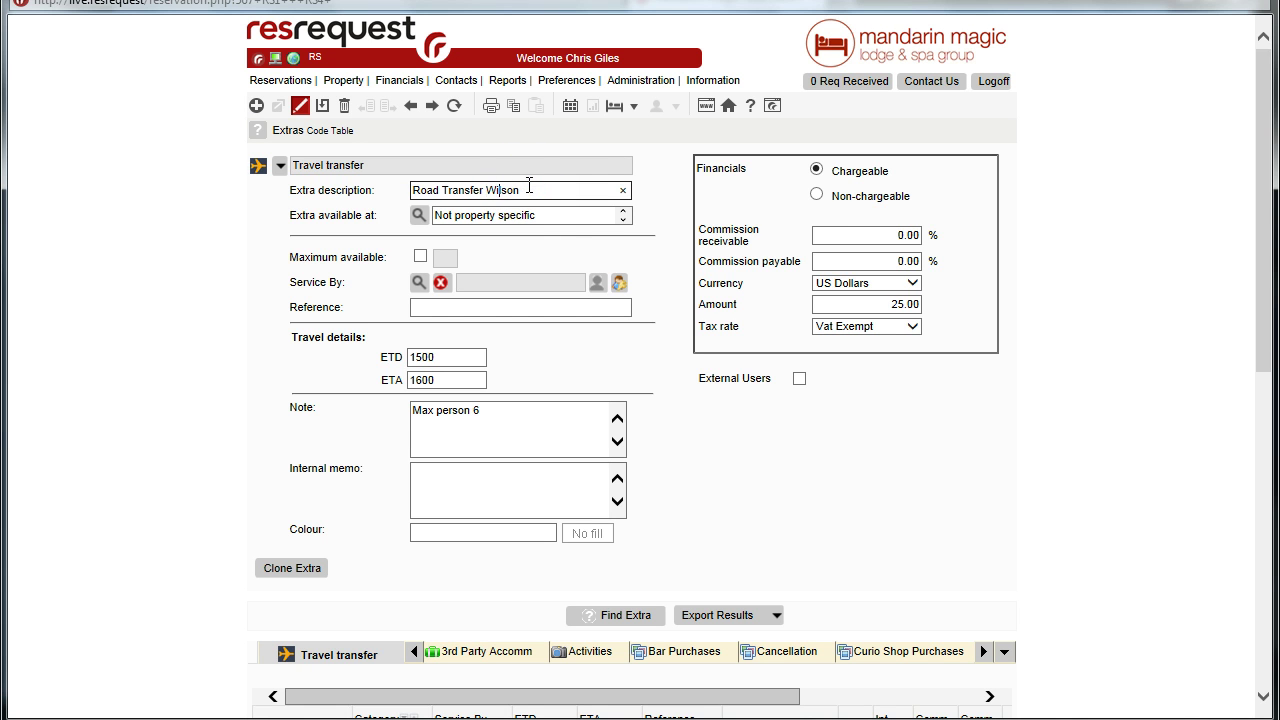
pyautogui.write('o JKI')
pyautogui.write('A')
# Step: Set the clone's ETD to 0900 and ETA to 1000, and create the cloned extra
pyautogui.click(355, 358)
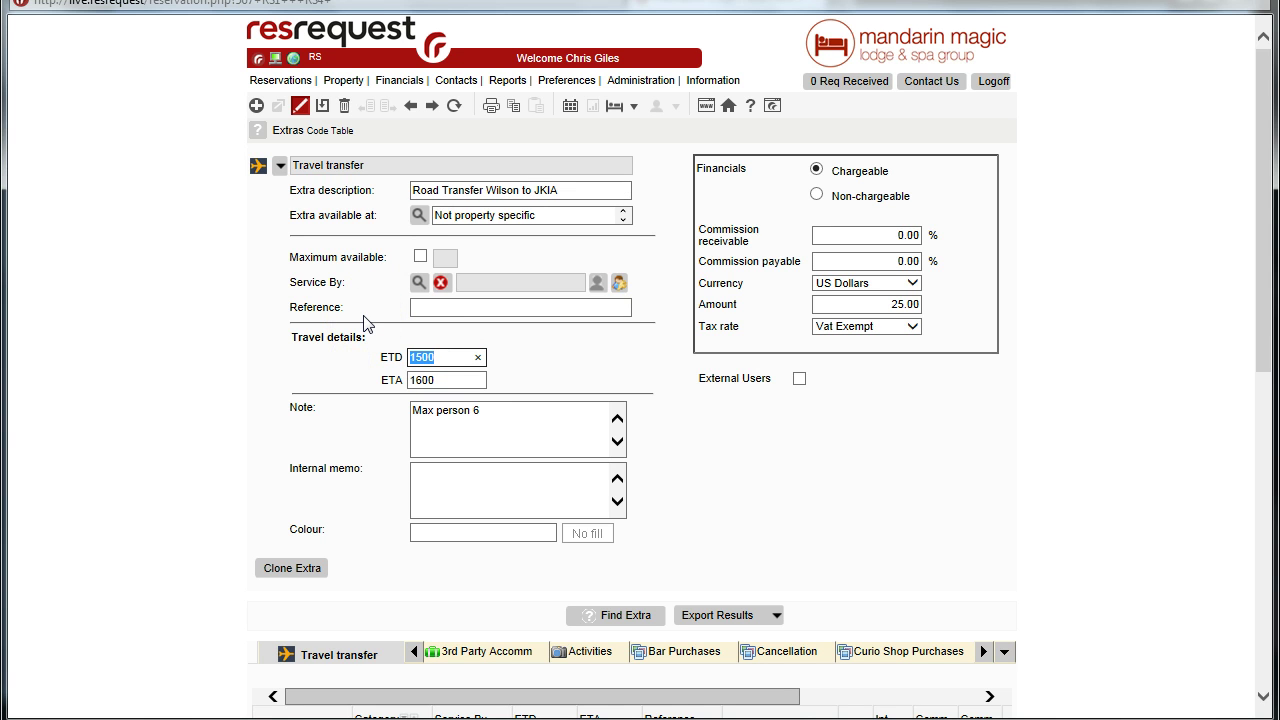
pyautogui.write('0900')
pyautogui.press('Tab')
pyautogui.write('1000')
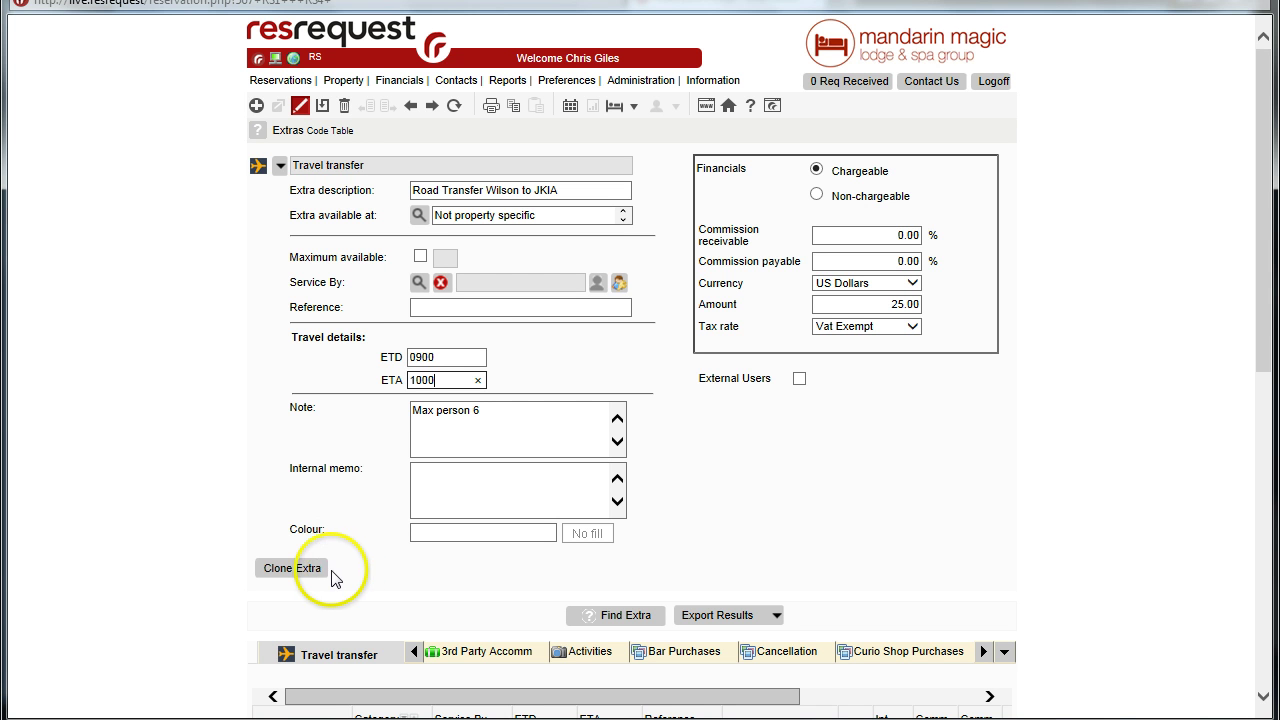
pyautogui.click(300, 568)
pyautogui.scroll(-4, 193, 457)
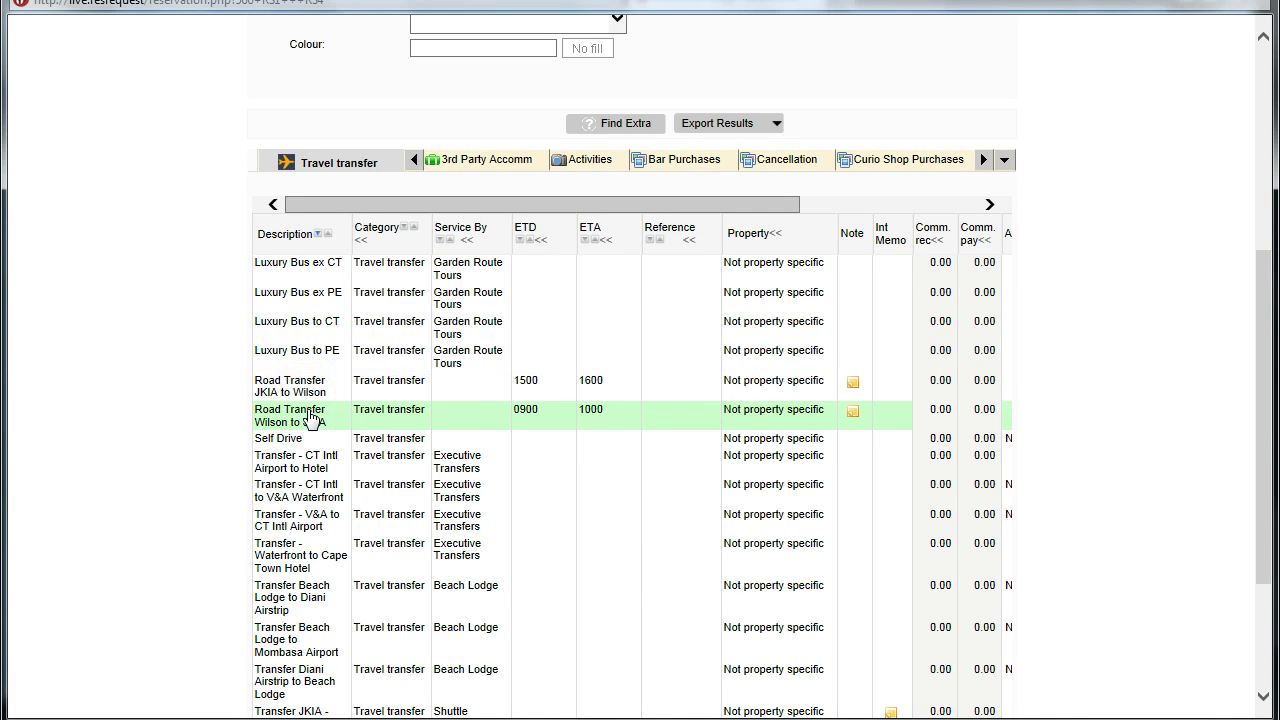
pyautogui.scroll(4, 148, 309)
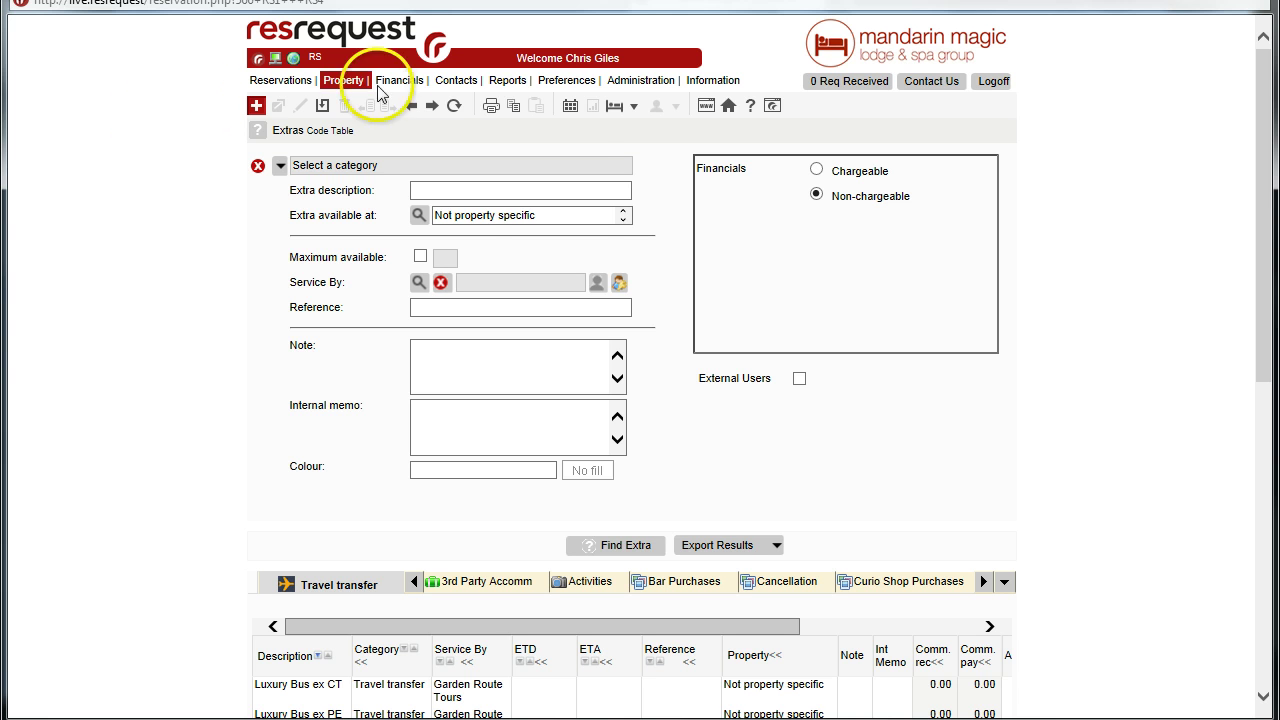
pyautogui.click(502, 84)
pyautogui.moveTo(523, 108)
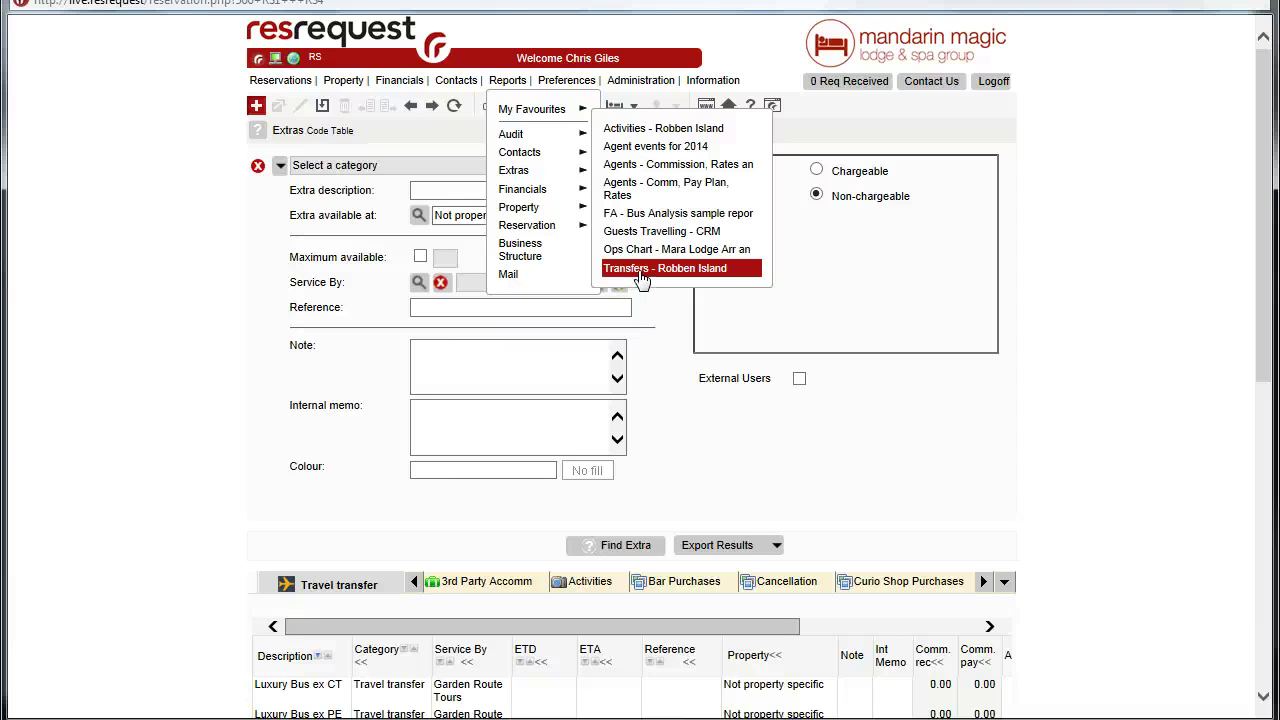
pyautogui.click(34, 50)
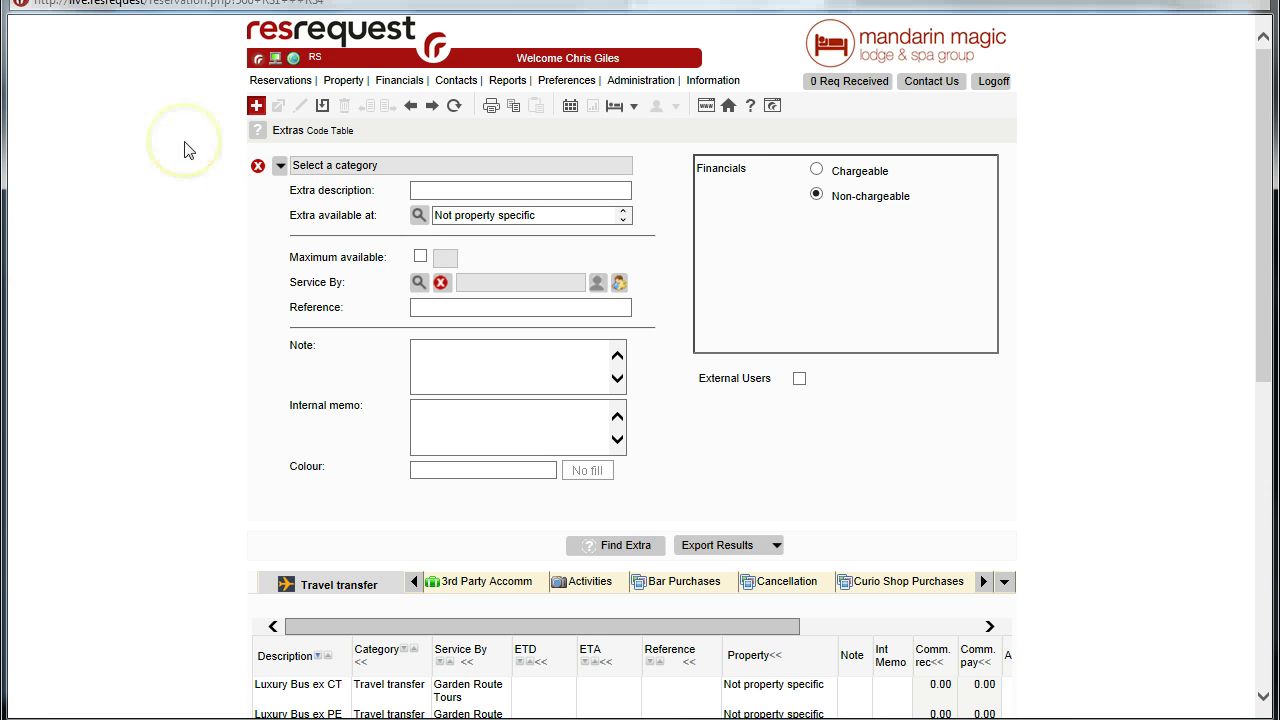